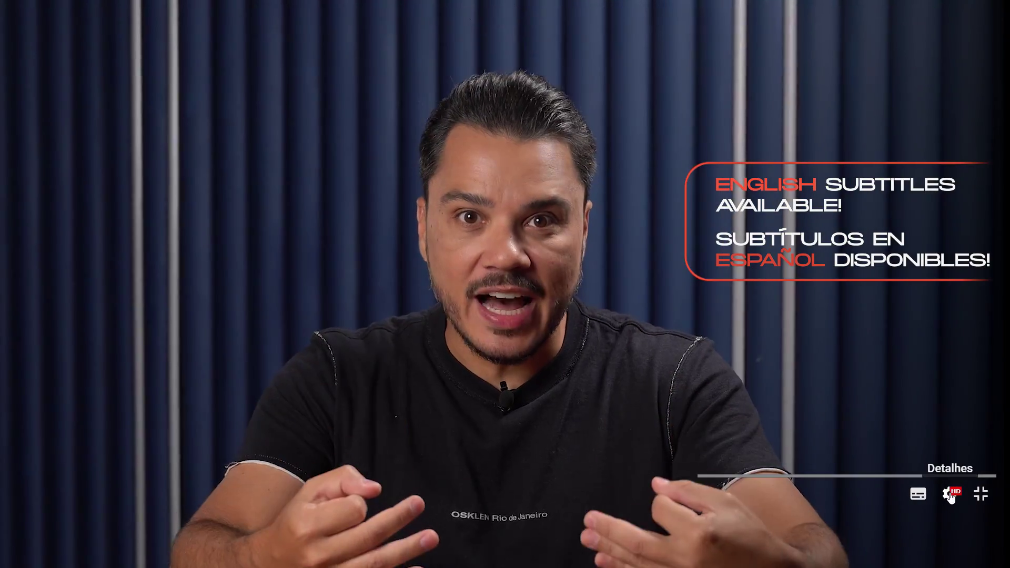
# - Set Material #25's translucency fraction to 1,0 and show its large preview sphere
pyautogui.click(950, 493)
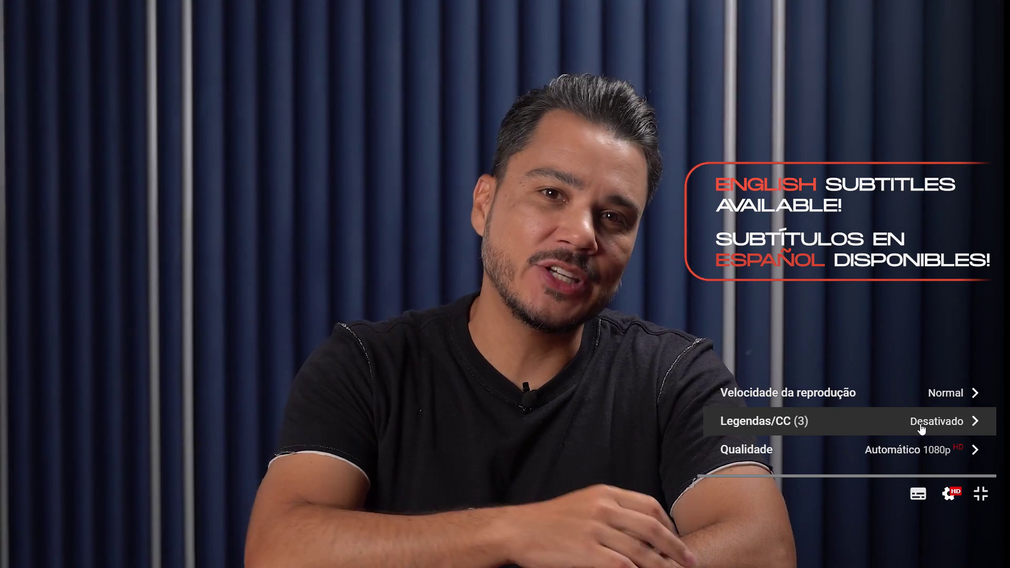
pyautogui.click(922, 429)
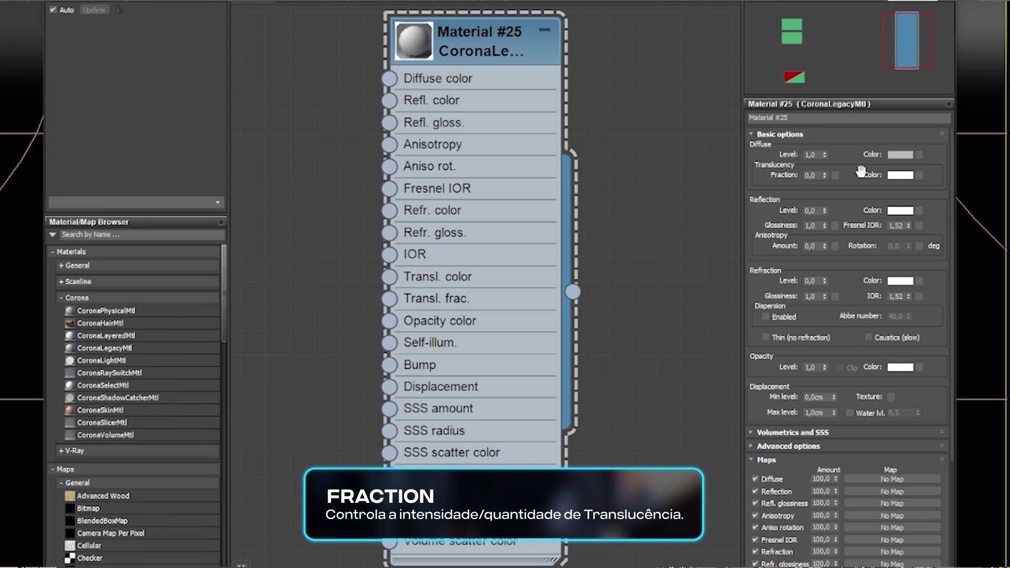
pyautogui.doubleClick(811, 175)
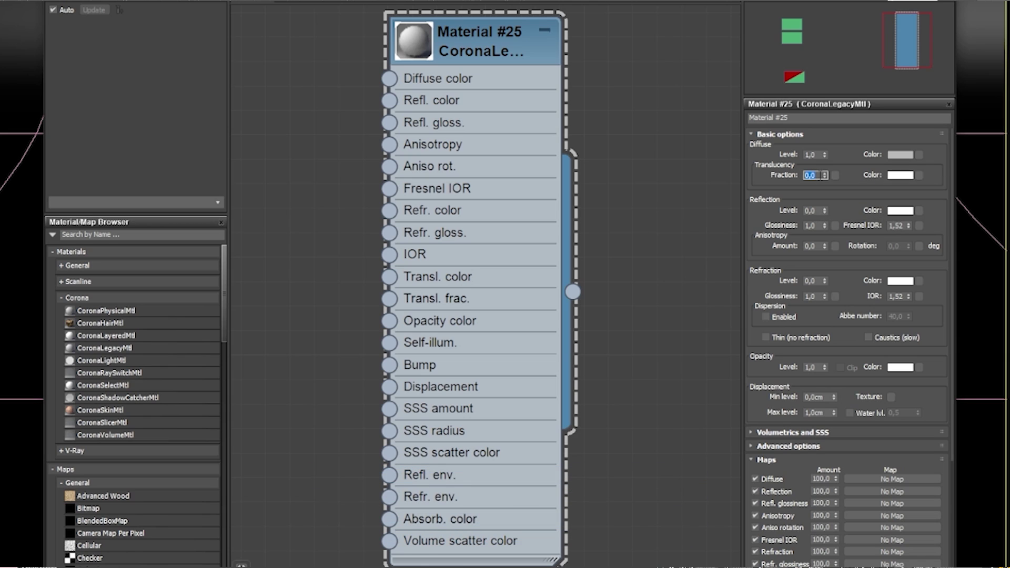
pyautogui.write('2')
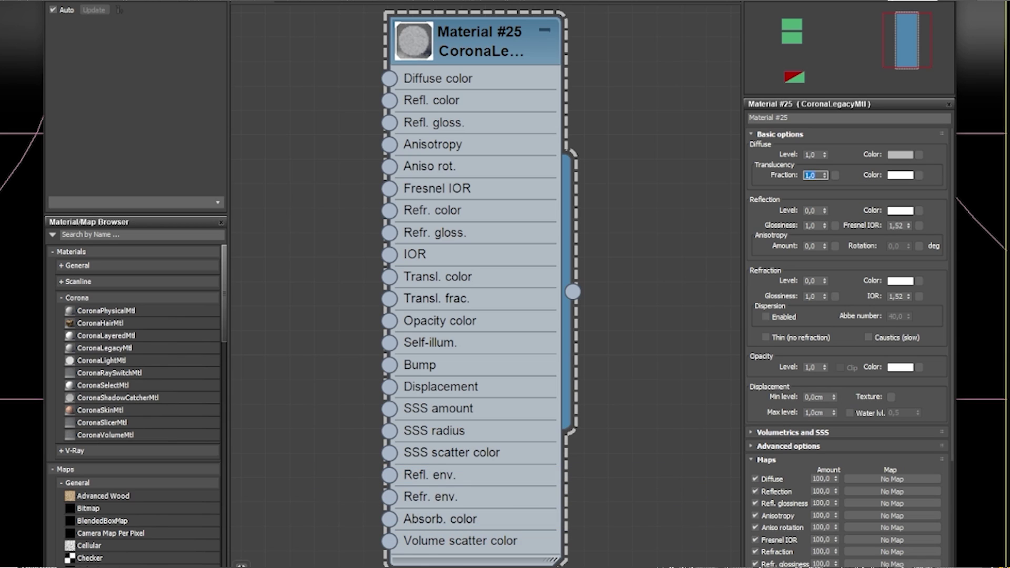
pyautogui.press('Return')
pyautogui.click(152, 202)
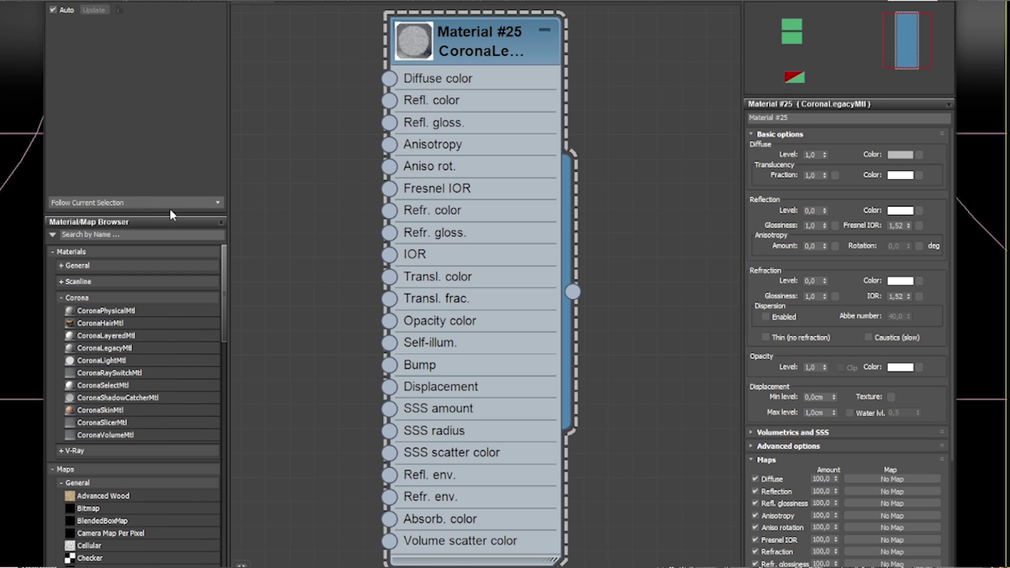
pyautogui.click(449, 50)
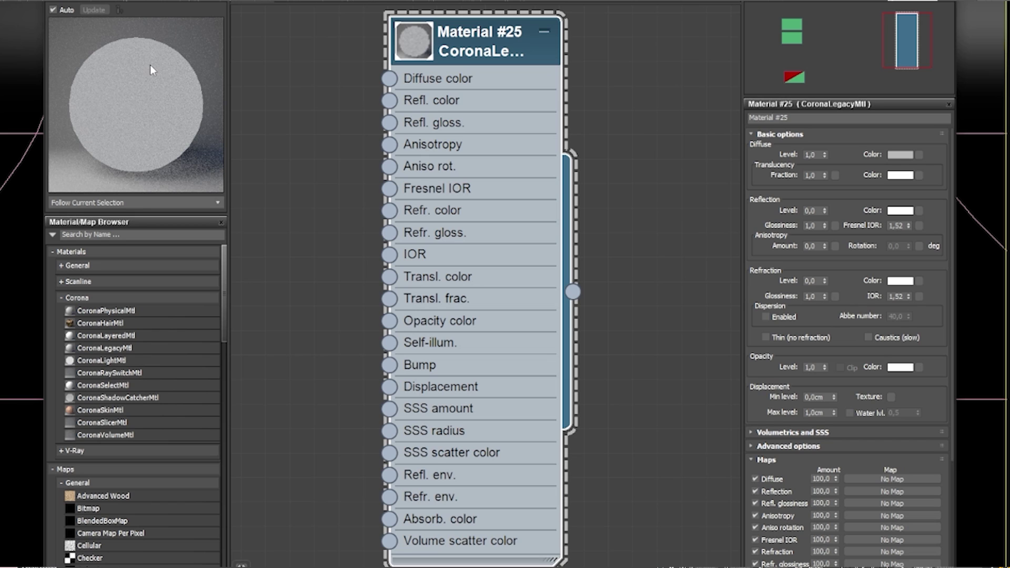
# - Set Material #25's translucency colour to light purple (RGB 181, 84, 255)
pyautogui.click(897, 176)
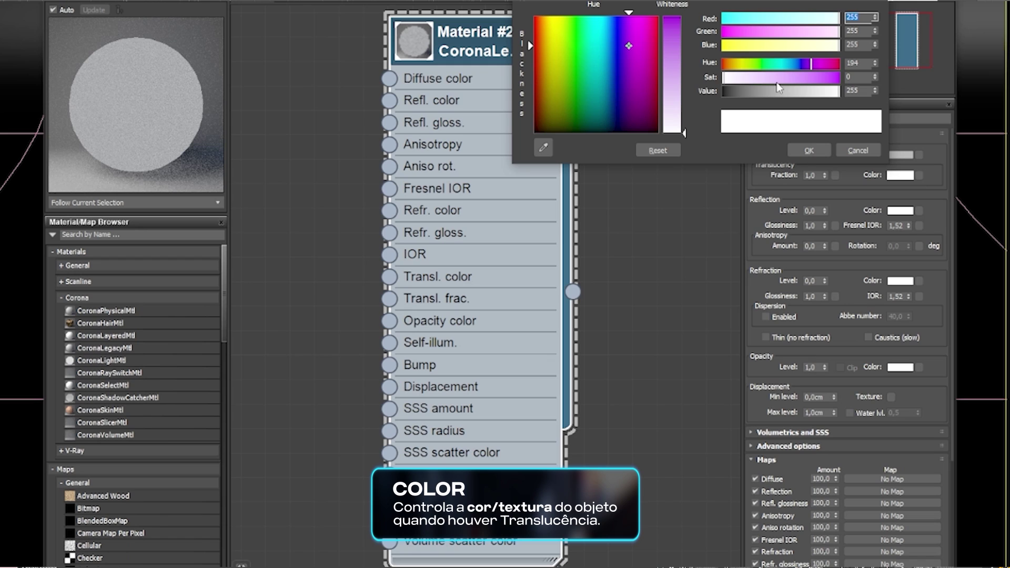
pyautogui.moveTo(778, 78); pyautogui.dragTo(801, 77)
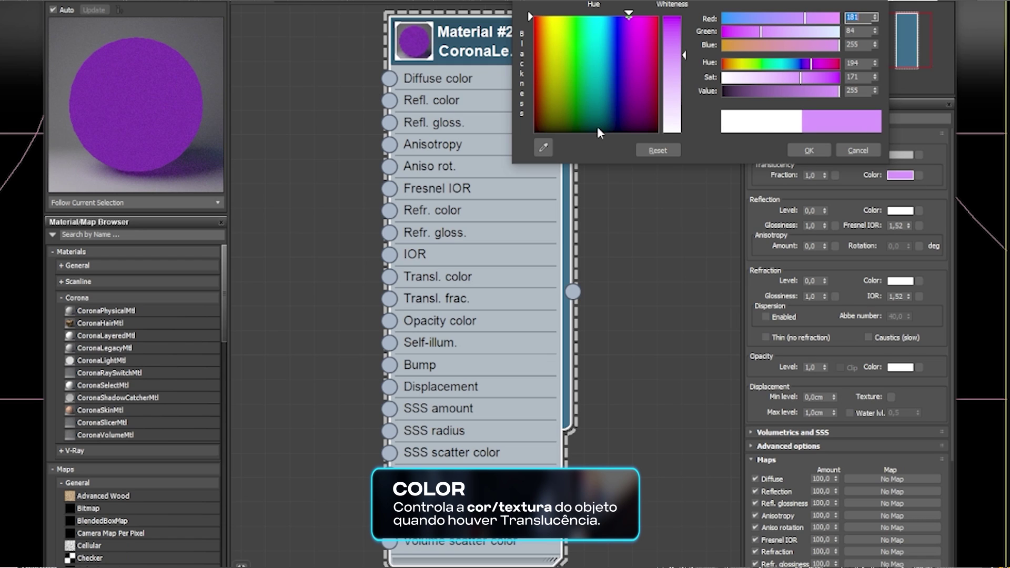
pyautogui.click(810, 151)
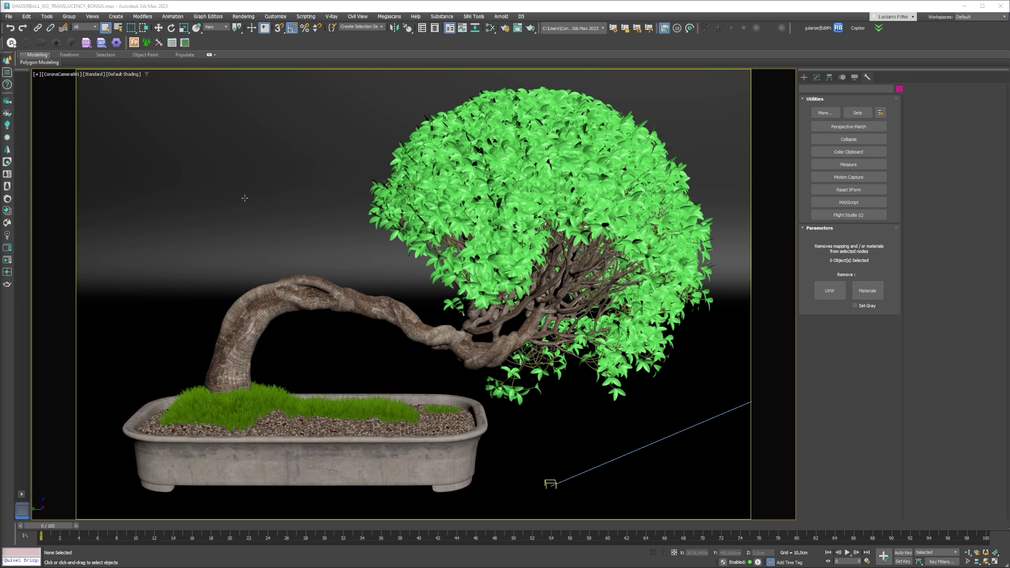
# - Switch to Top view and orbit into an angled view around the bonsai
pyautogui.click(258, 201)
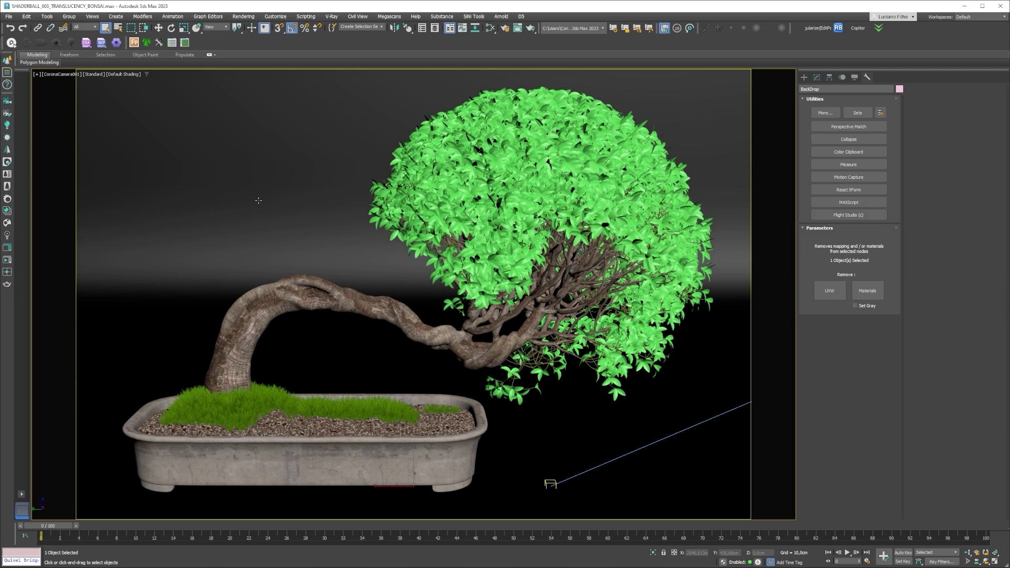
pyautogui.press('t')
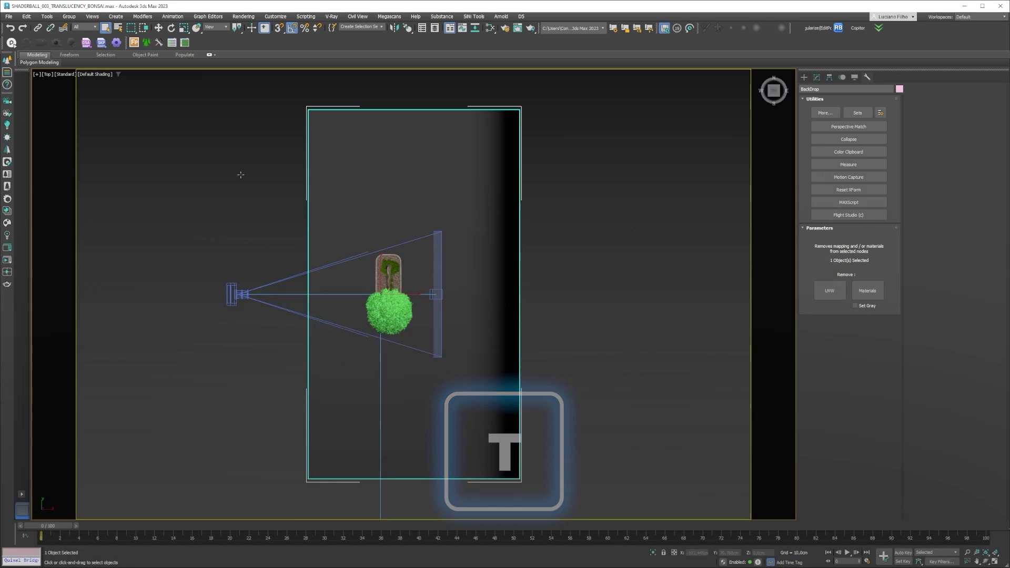
pyautogui.scroll(-5, 240, 175)
pyautogui.keyDown('alt'); pyautogui.moveTo(259, 221); pyautogui.dragTo(293, 169, button='middle'); pyautogui.keyUp('alt')
pyautogui.scroll(8, 308, 247)
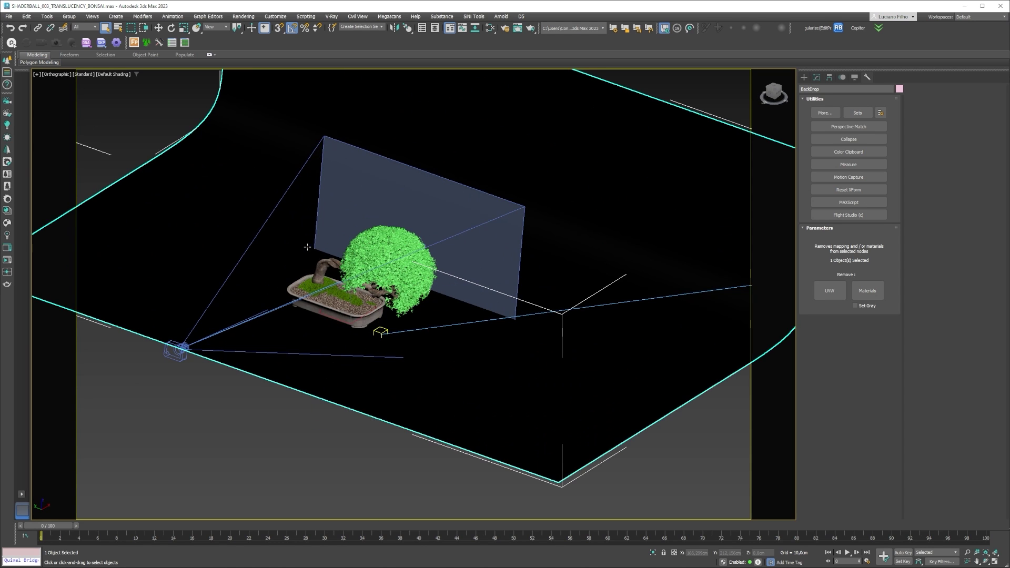
pyautogui.click(316, 284)
pyautogui.moveTo(316, 284)
pyautogui.keyDown('alt'); pyautogui.mouseDown(button='middle')
pyautogui.moveTo(291, 298)
pyautogui.moveTo(358, 305)
pyautogui.mouseUp(button='middle'); pyautogui.keyUp('alt')
pyautogui.press('w')
pyautogui.scroll(2, 357, 306)
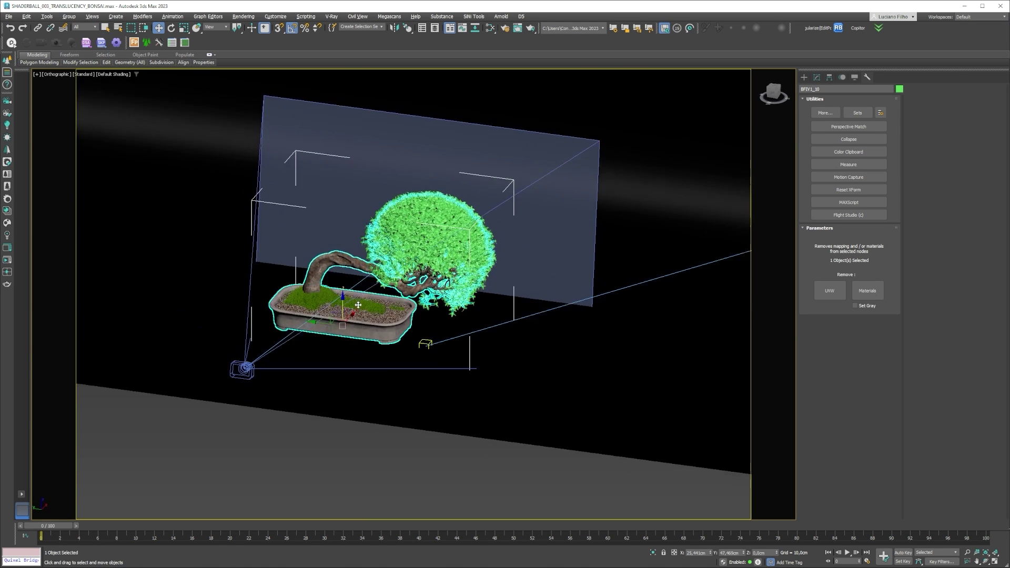
pyautogui.scroll(-2, 358, 305)
pyautogui.scroll(3, 452, 226)
# - Select the BONSAI_FOLHAS leaves, centre them and isolate them with Alt+Q
pyautogui.click(452, 226)
pyautogui.scroll(-3, 451, 226)
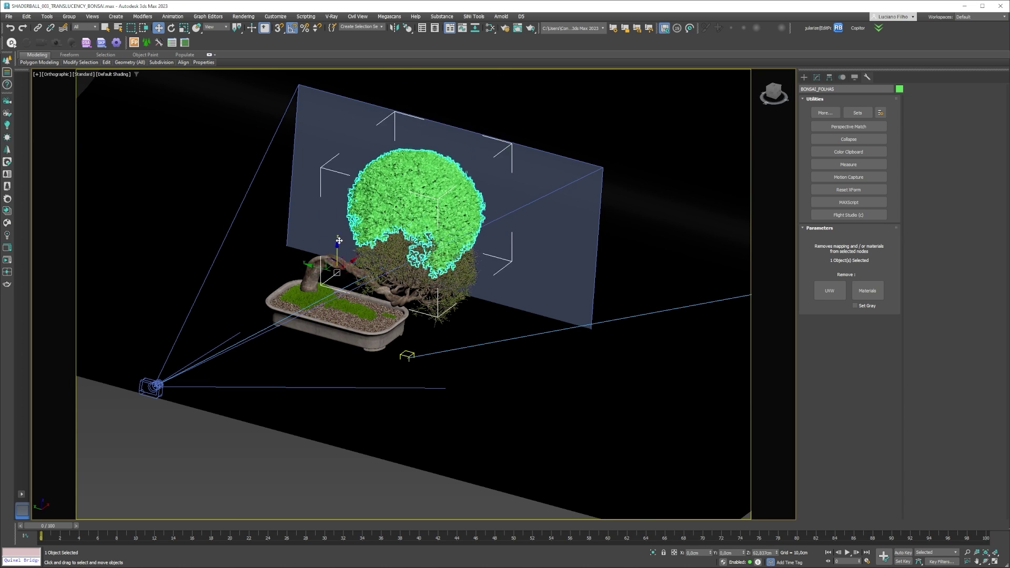
pyautogui.scroll(-4, 411, 262)
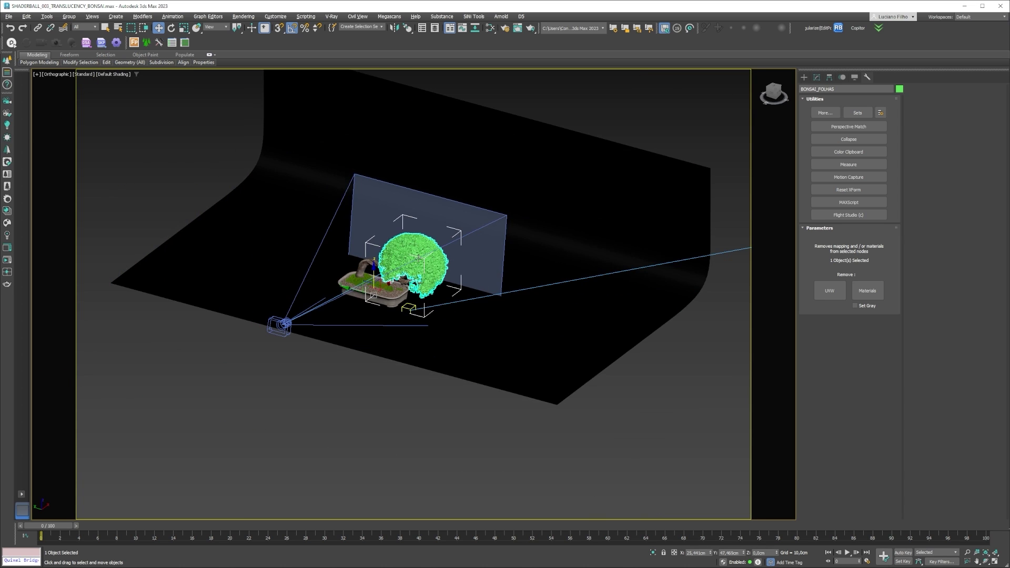
pyautogui.moveTo(424, 259)
pyautogui.keyDown('alt'); pyautogui.mouseDown(button='middle')
pyautogui.moveTo(503, 251)
pyautogui.moveTo(497, 225)
pyautogui.mouseUp(button='middle'); pyautogui.keyUp('alt')
pyautogui.scroll(-4, 496, 225)
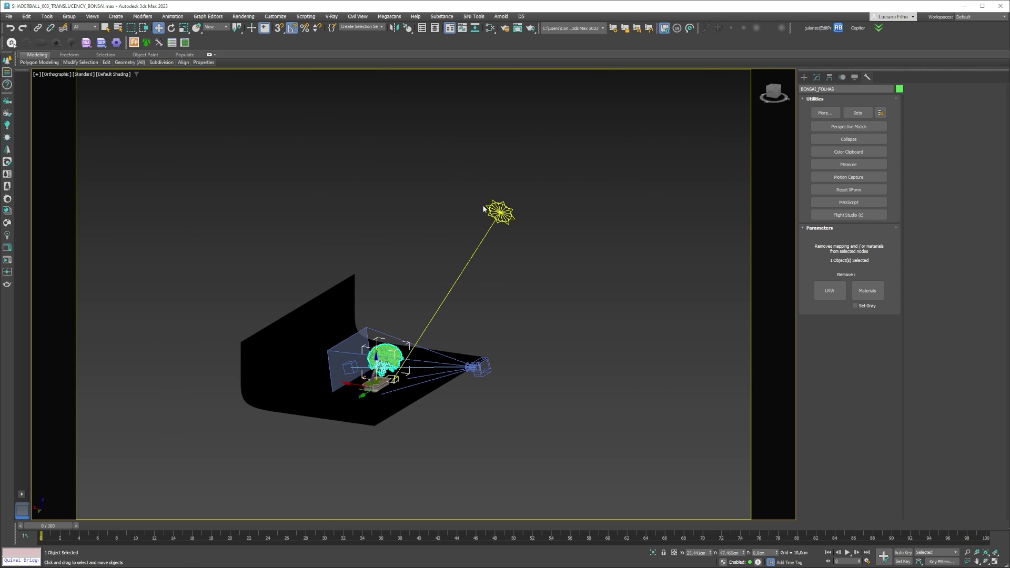
pyautogui.scroll(3, 420, 278)
pyautogui.scroll(2, 420, 278)
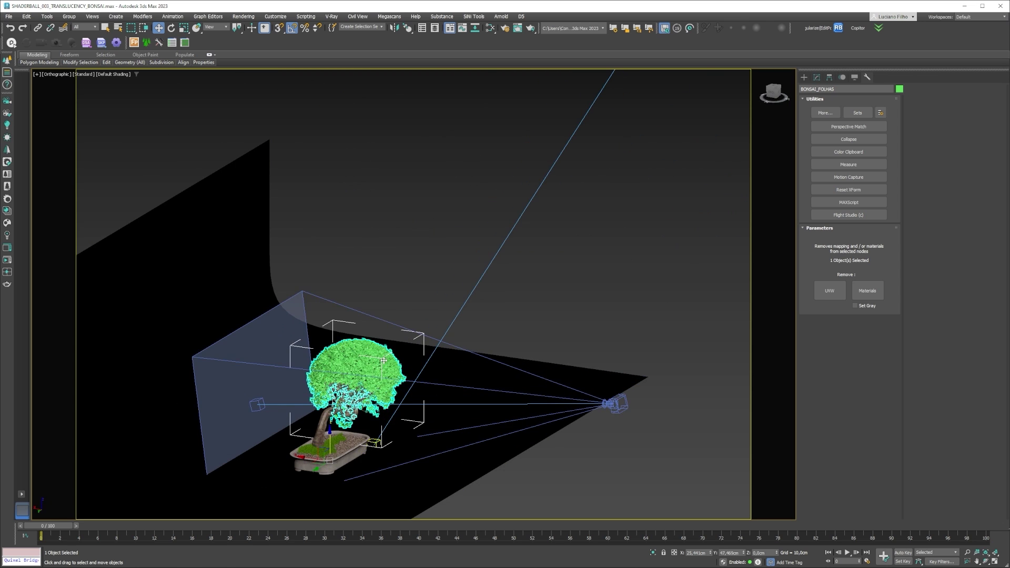
pyautogui.moveTo(420, 277); pyautogui.dragTo(476, 266, button='middle')
pyautogui.hotkey('alt', 'q')
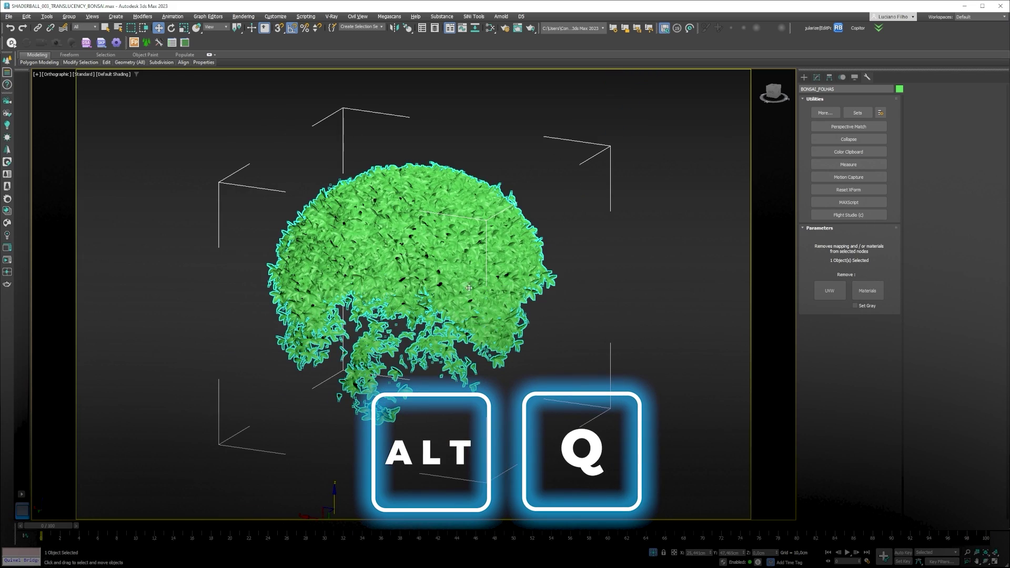
pyautogui.keyDown('alt'); pyautogui.moveTo(399, 289); pyautogui.dragTo(392, 366, button='middle'); pyautogui.keyUp('alt')
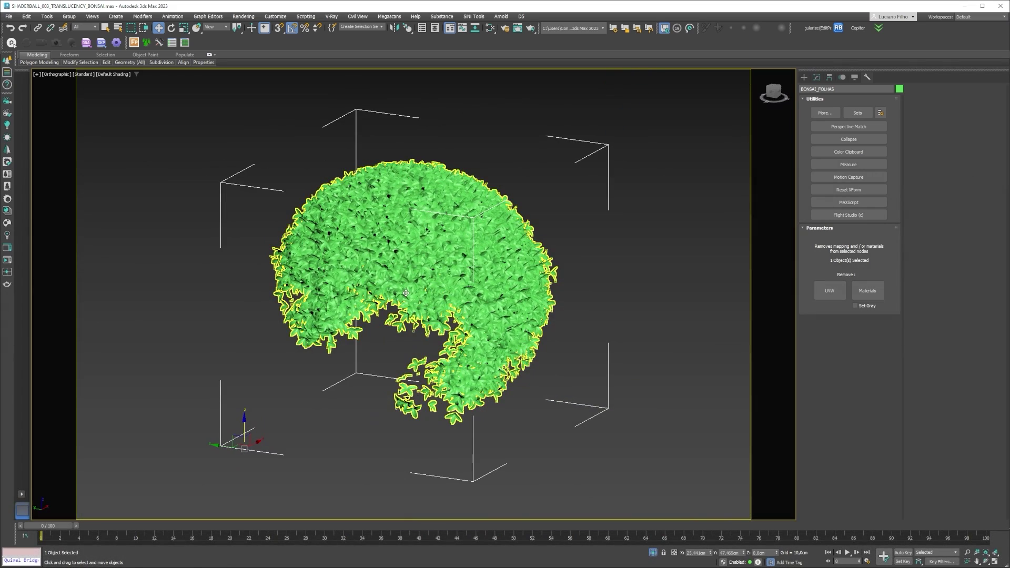
# - Select the leaves object and enter its Polygon sub-object level
pyautogui.click(707, 293)
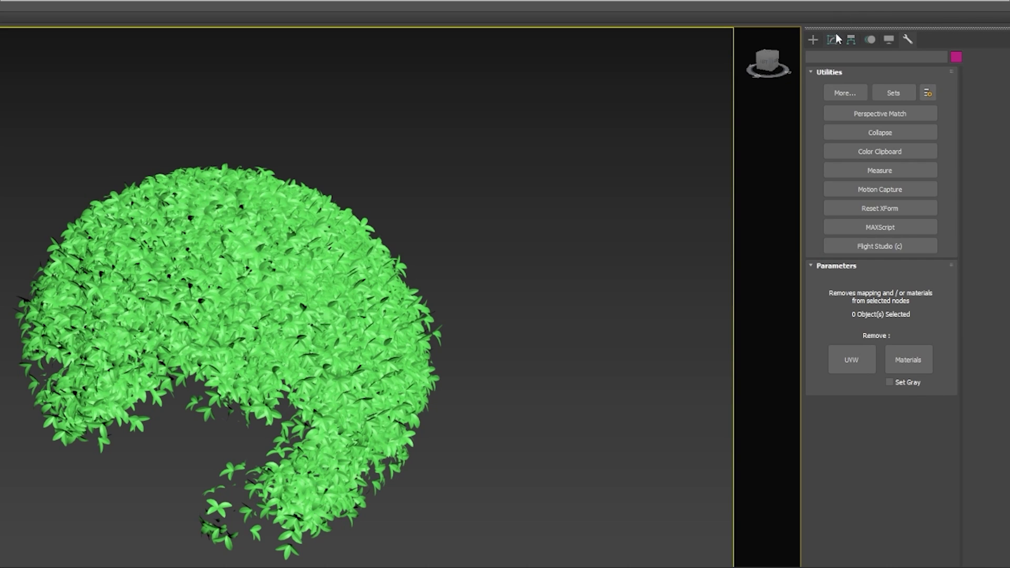
pyautogui.click(817, 77)
pyautogui.click(361, 304)
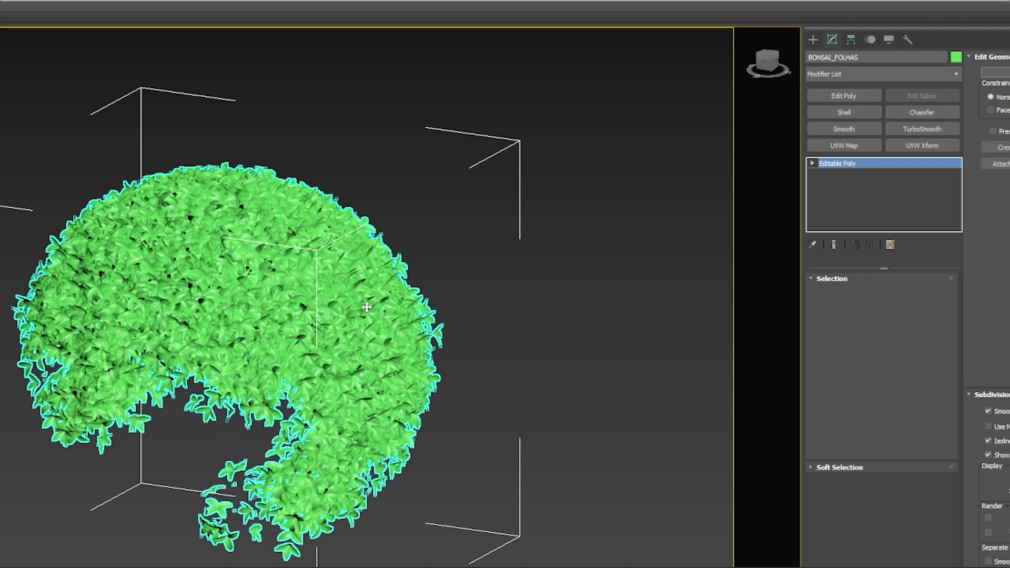
pyautogui.click(832, 278)
pyautogui.click(882, 294)
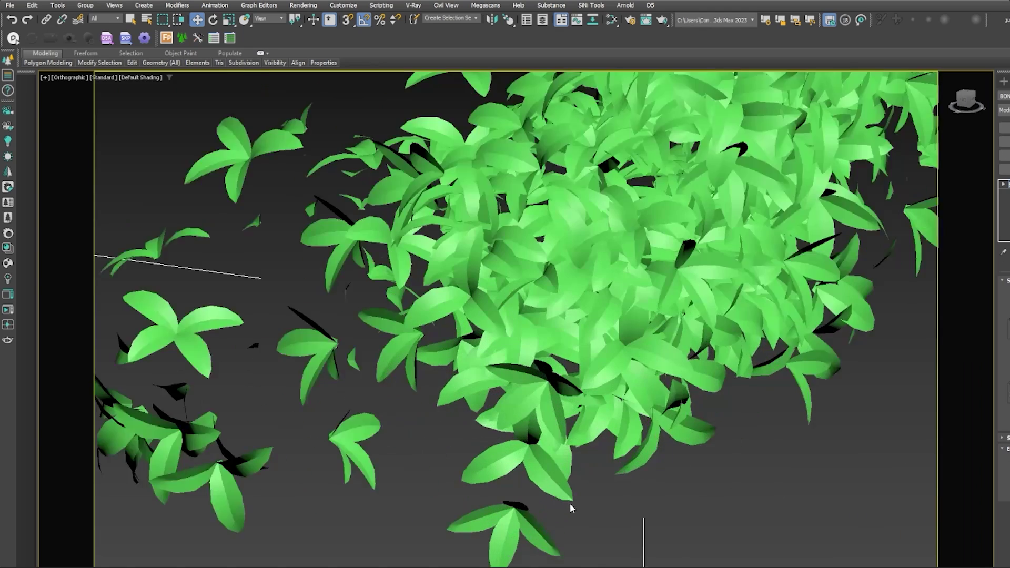
# - Select a leaf cluster below the canopy, show edged faces, and open the material editor
pyautogui.scroll(3, 570, 507)
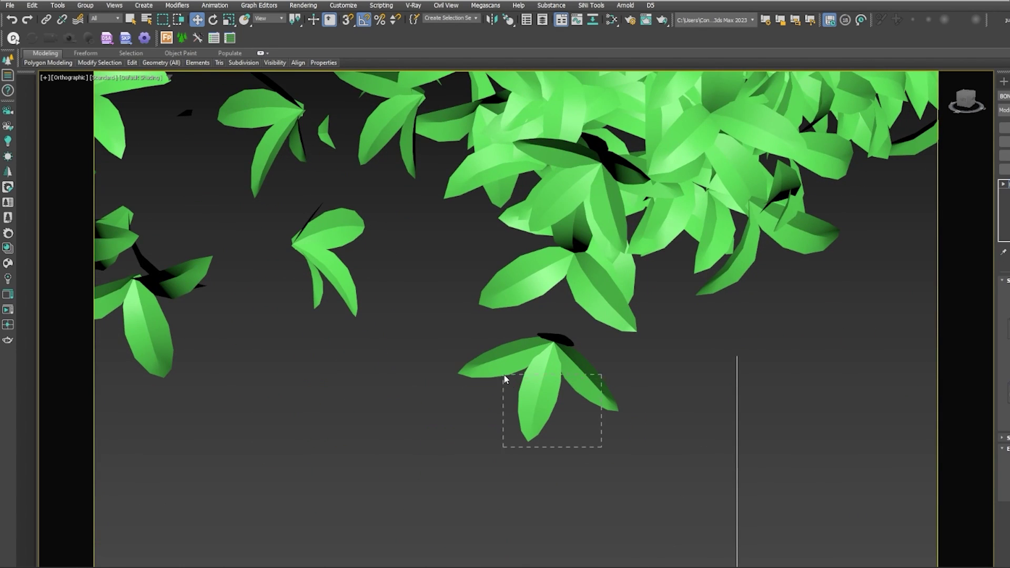
pyautogui.moveTo(605, 443); pyautogui.dragTo(495, 367)
pyautogui.moveTo(555, 405)
pyautogui.mouseDown(button='middle')
pyautogui.moveTo(613, 396)
pyautogui.moveTo(656, 400)
pyautogui.moveTo(651, 411)
pyautogui.moveTo(613, 406)
pyautogui.moveTo(661, 406)
pyautogui.moveTo(661, 389)
pyautogui.mouseUp(button='middle')
pyautogui.press('F4')
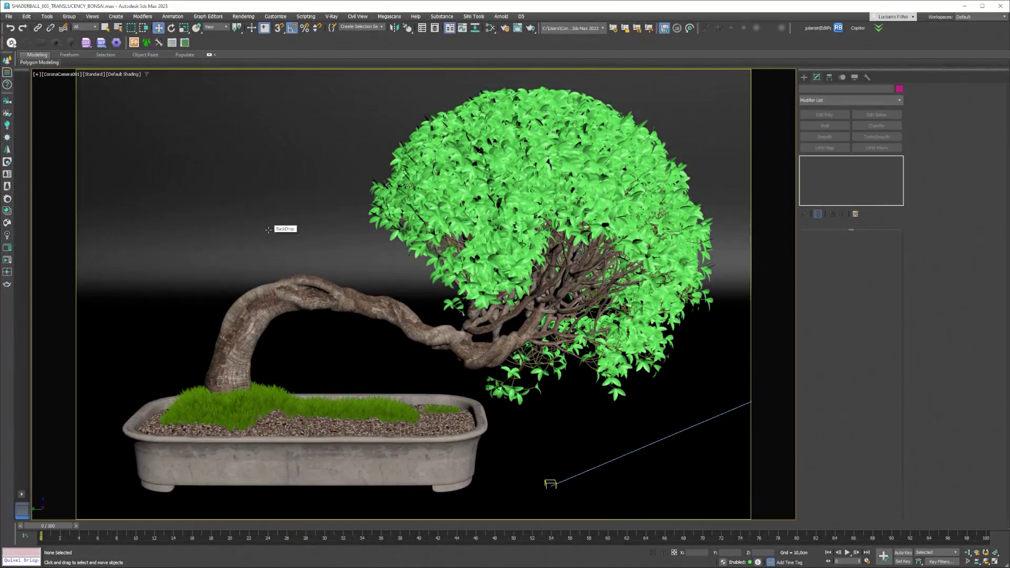
pyautogui.press('m')
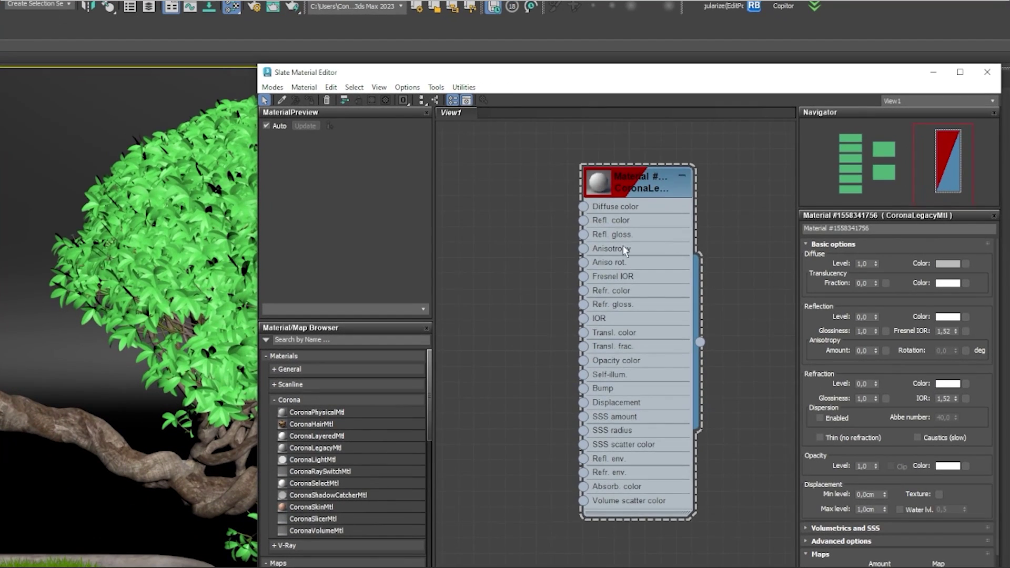
# - Select the Map #0 and Map #10 bitmaps, then open Map #28's CoronaMultiMap settings
pyautogui.scroll(-5, 681, 198)
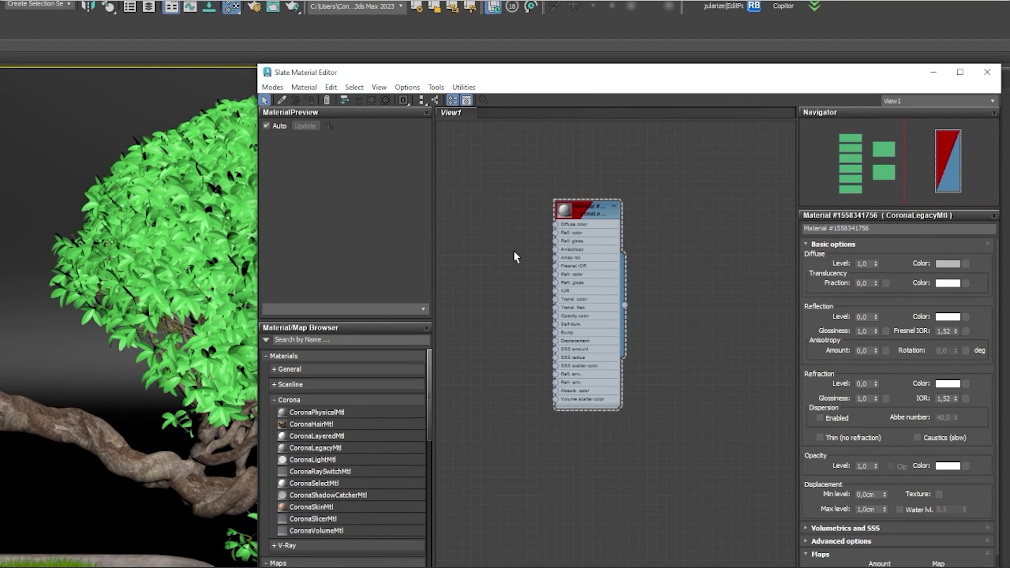
pyautogui.moveTo(526, 280); pyautogui.dragTo(680, 293, button='middle')
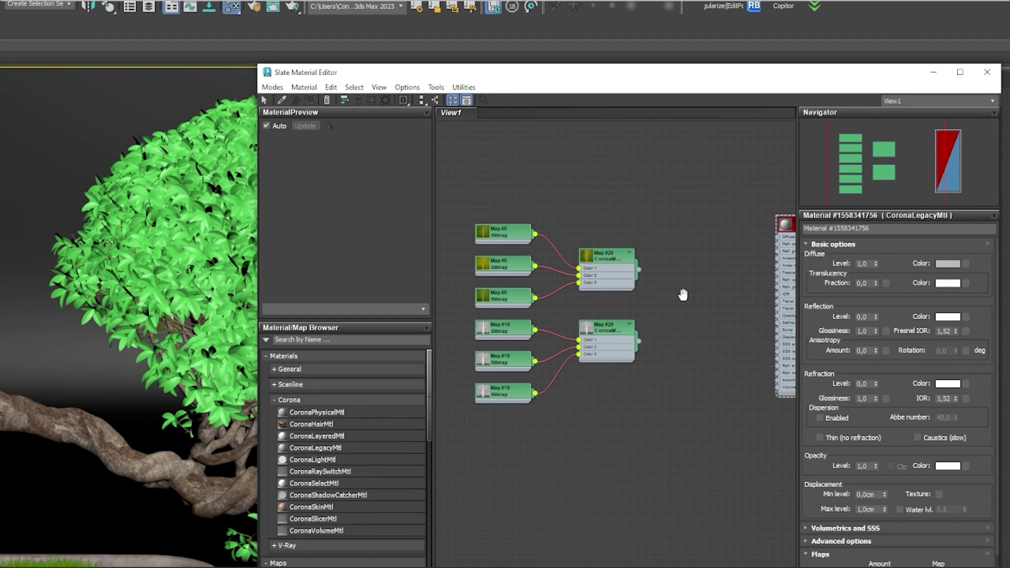
pyautogui.moveTo(510, 184); pyautogui.dragTo(482, 303)
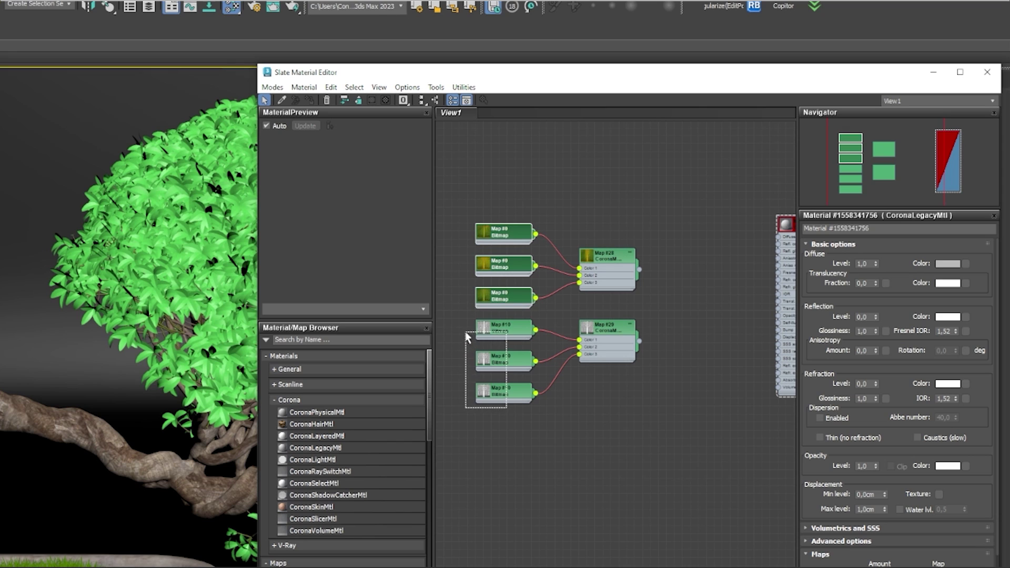
pyautogui.moveTo(478, 365); pyautogui.dragTo(467, 320)
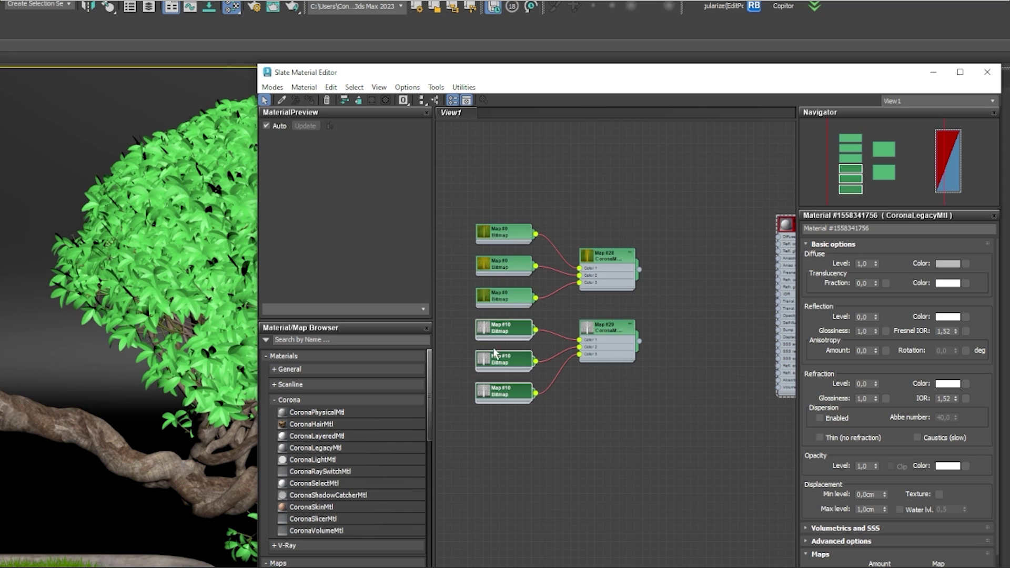
pyautogui.click(686, 352)
pyautogui.moveTo(630, 265); pyautogui.dragTo(587, 274, button='middle')
pyautogui.doubleClick(557, 267)
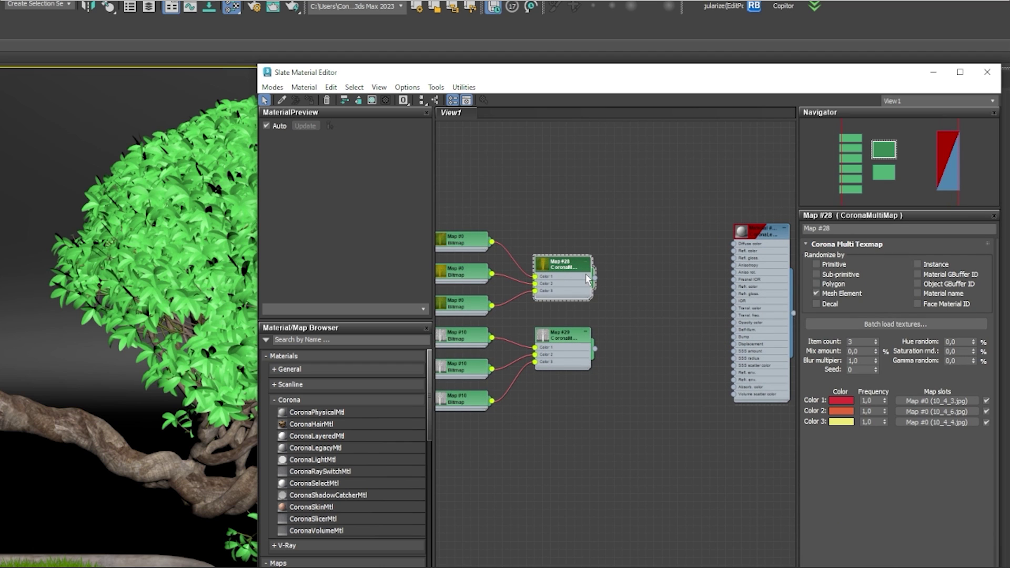
# - Wire Map #28 into the leaf material's Diffuse color and Map #29 into Refl. gloss
pyautogui.moveTo(588, 279); pyautogui.dragTo(595, 283, button='middle')
pyautogui.moveTo(583, 274); pyautogui.dragTo(725, 241)
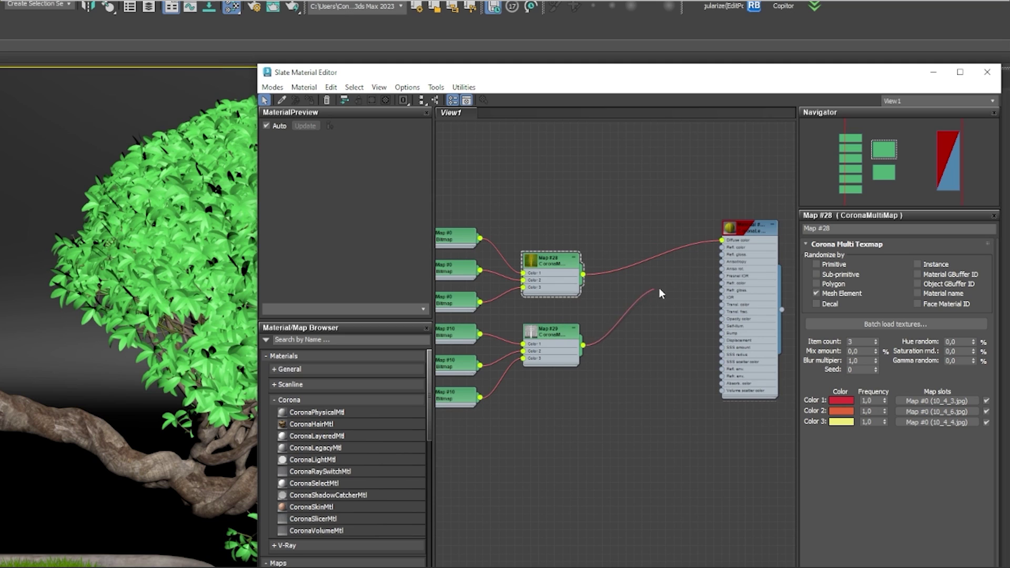
pyautogui.moveTo(659, 289); pyautogui.dragTo(722, 254)
pyautogui.click(399, 310)
pyautogui.click(365, 324)
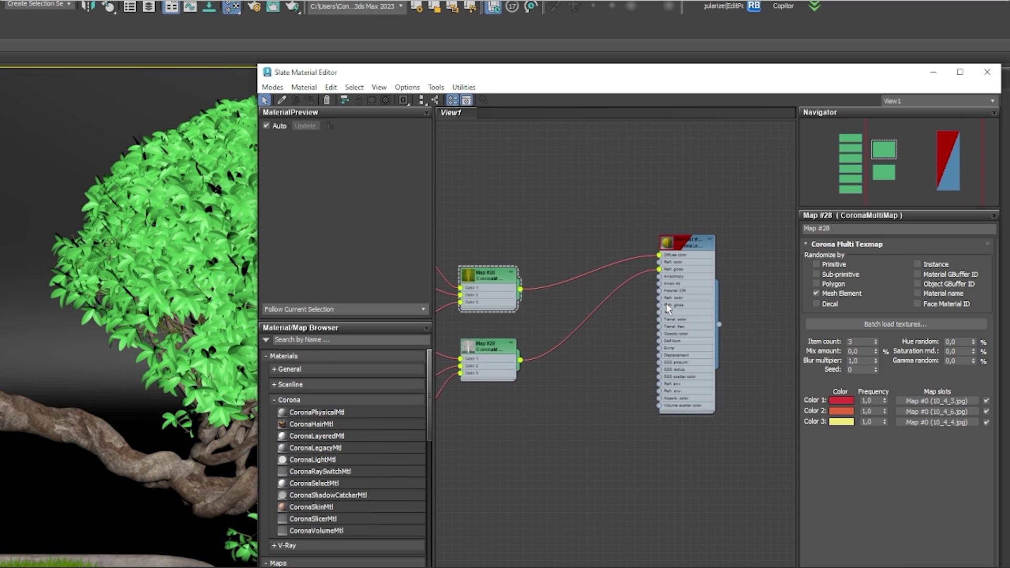
# - Set the leaf material's reflection level to 1,0 and start an interactive render of the bonsai
pyautogui.doubleClick(666, 303)
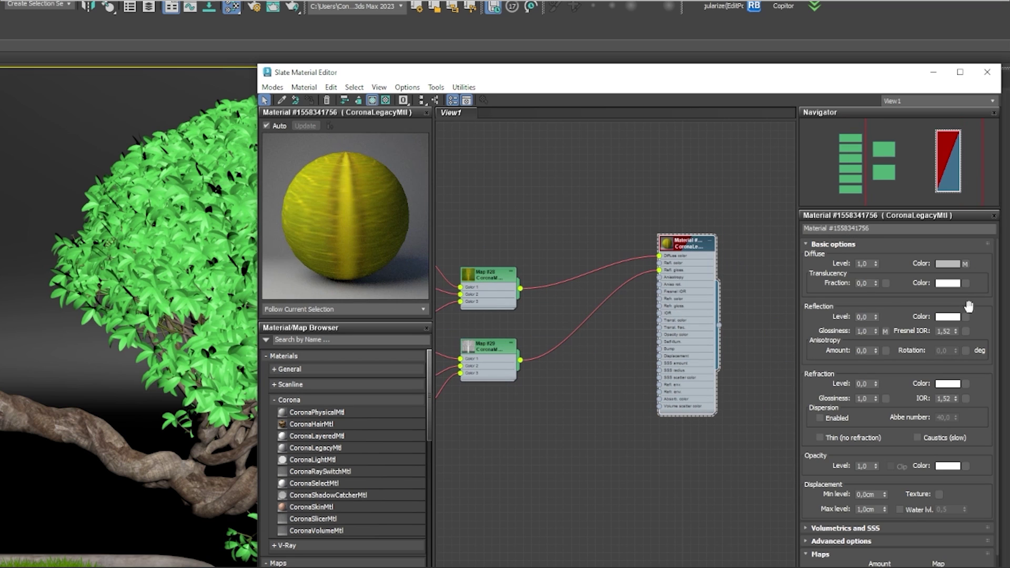
pyautogui.doubleClick(863, 317)
pyautogui.write('1')
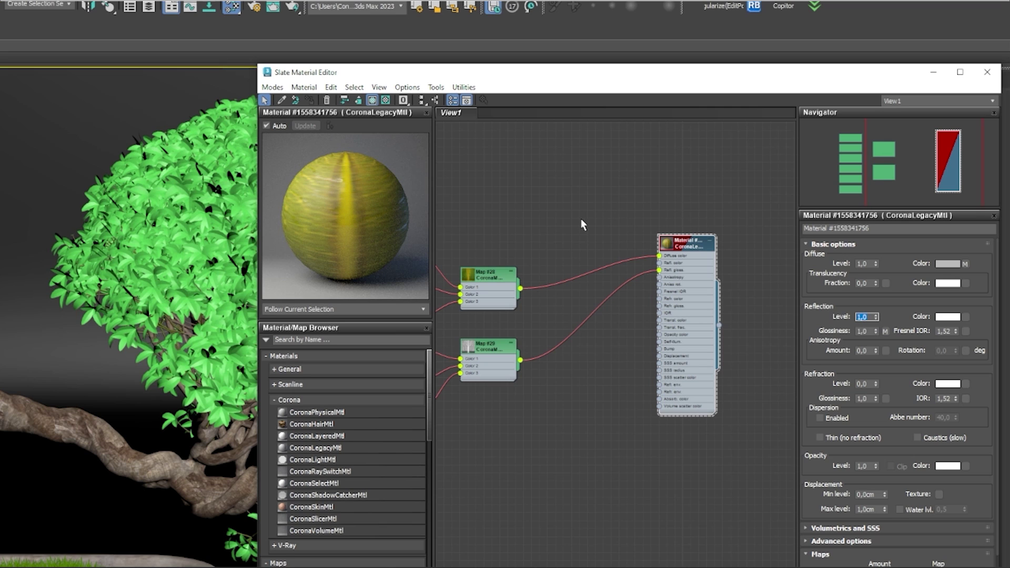
pyautogui.click(234, 185)
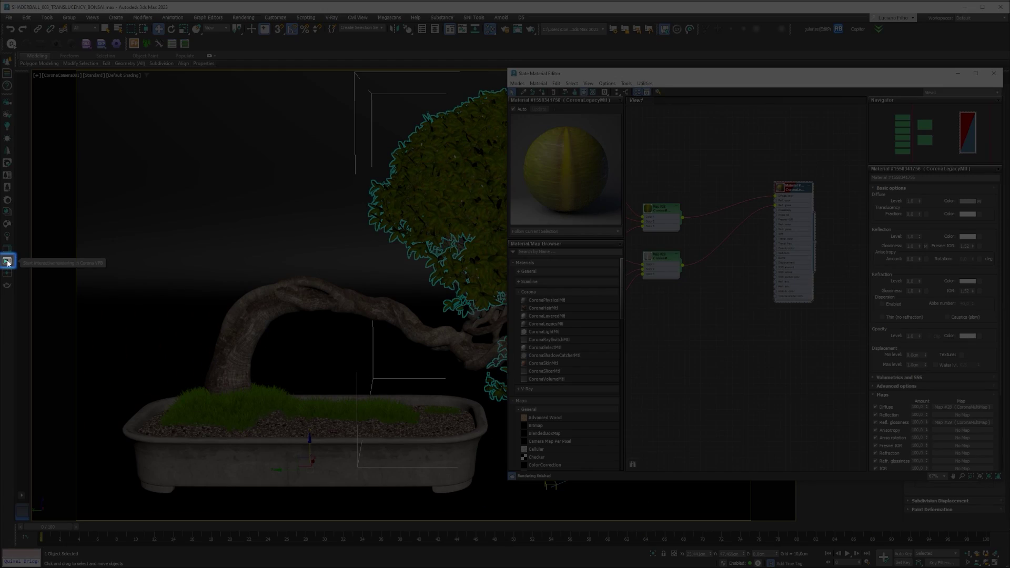
pyautogui.click(7, 262)
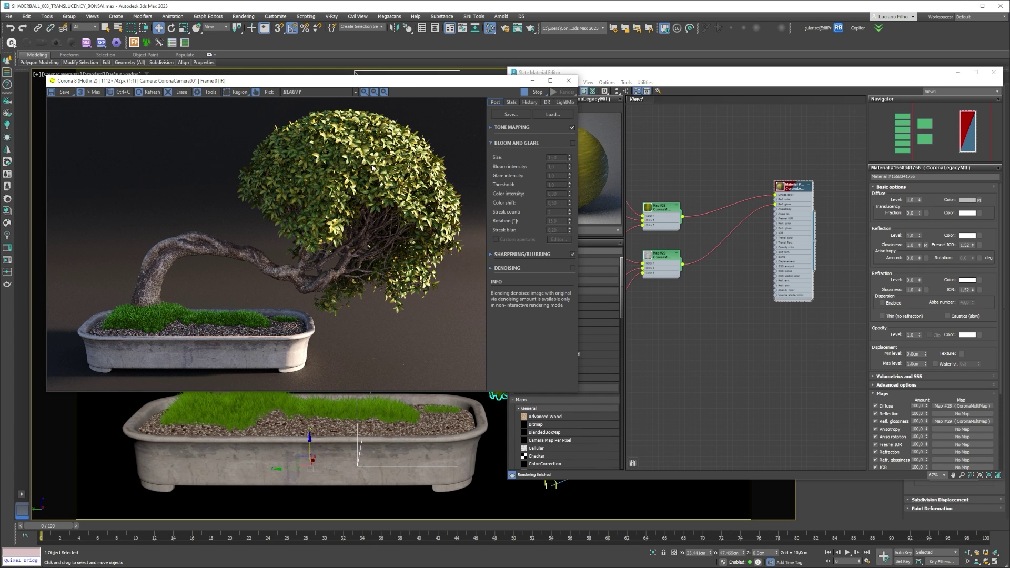
# - Zoom the Corona frame buffer between 1:1, 2:1 and 4:1 to inspect the leaf canopy
pyautogui.scroll(1, 367, 187)
pyautogui.scroll(1, 354, 160)
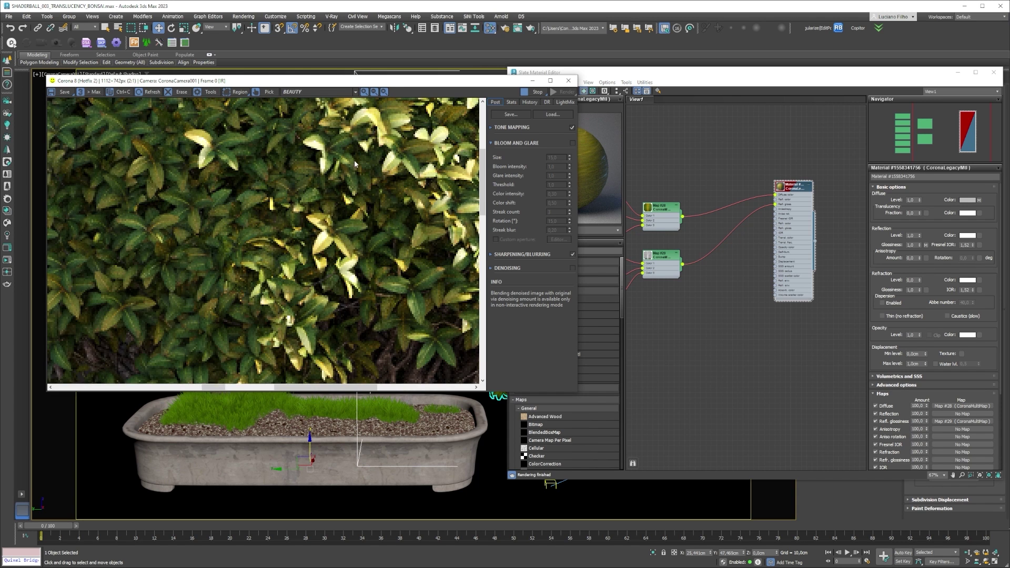
pyautogui.scroll(-1, 355, 160)
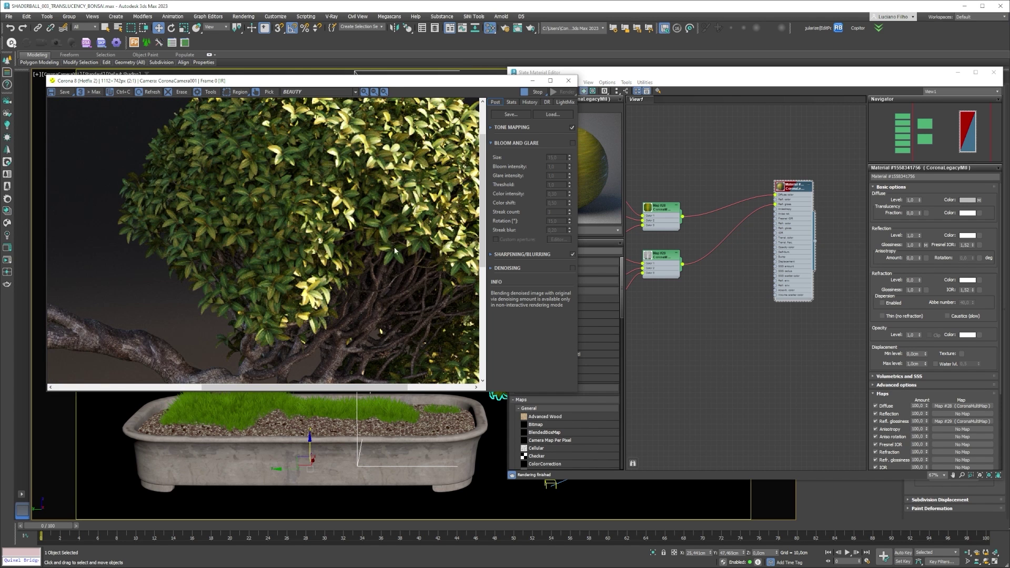
pyautogui.scroll(1, 395, 250)
pyautogui.scroll(-1, 377, 206)
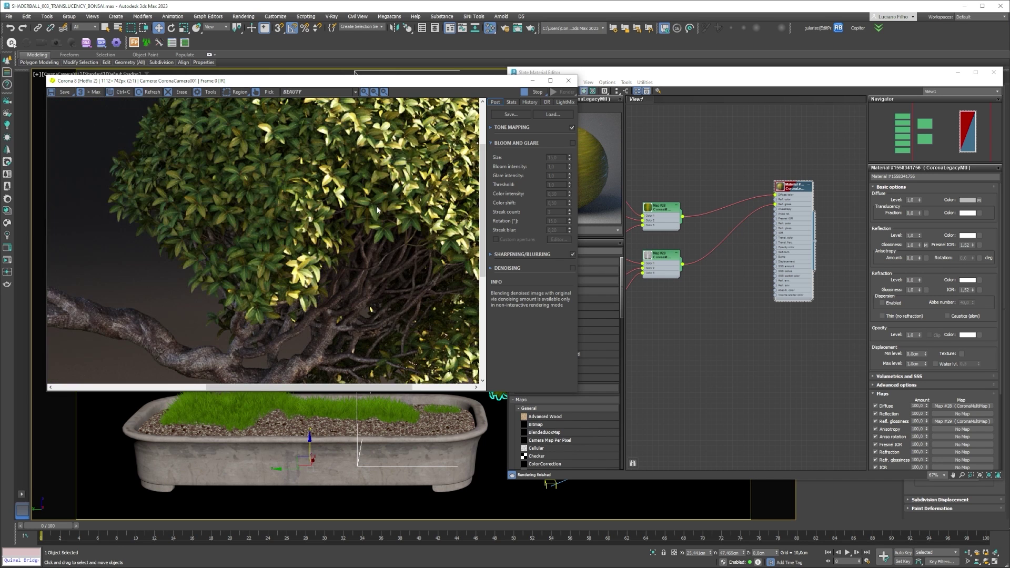
pyautogui.scroll(-1, 400, 194)
pyautogui.scroll(1, 435, 177)
pyautogui.scroll(1, 435, 177)
pyautogui.scroll(-1, 430, 174)
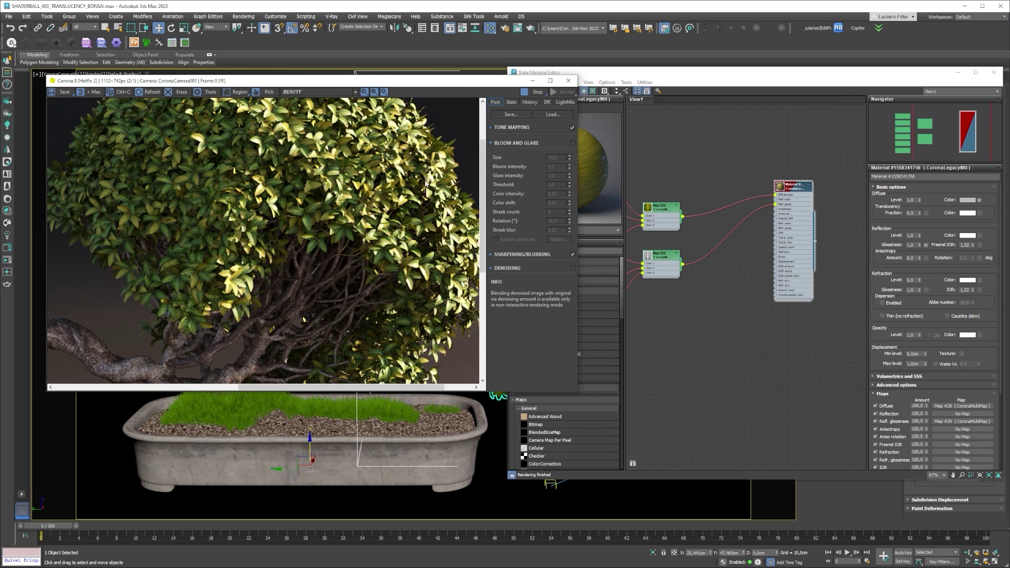
pyautogui.scroll(-1, 416, 167)
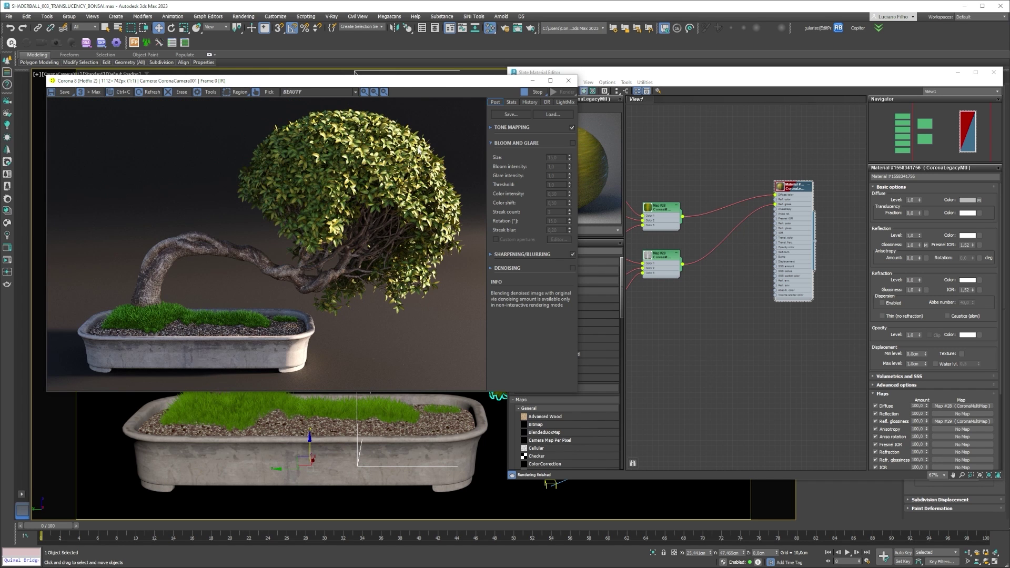
pyautogui.scroll(1, 419, 150)
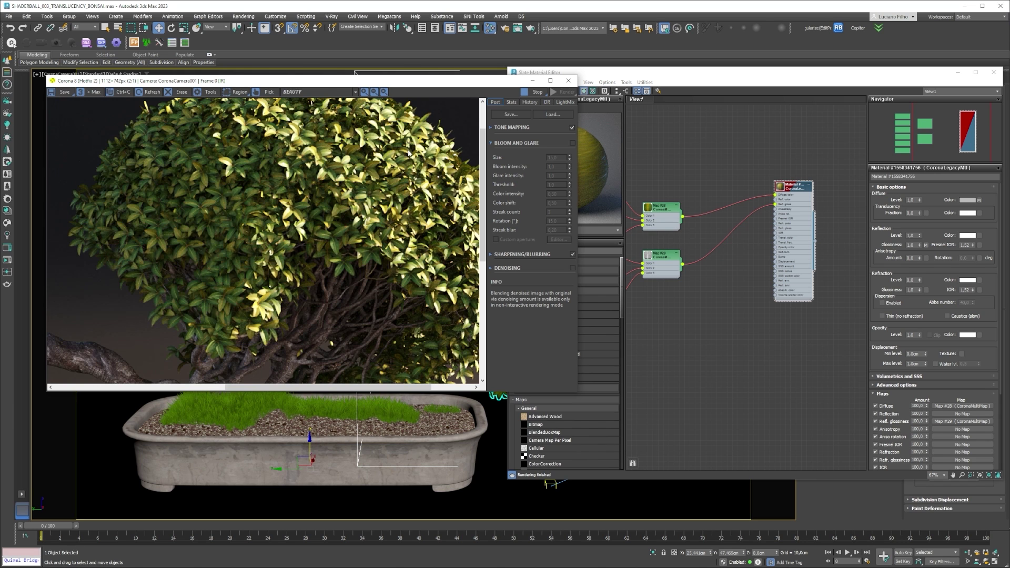
pyautogui.scroll(-1, 409, 152)
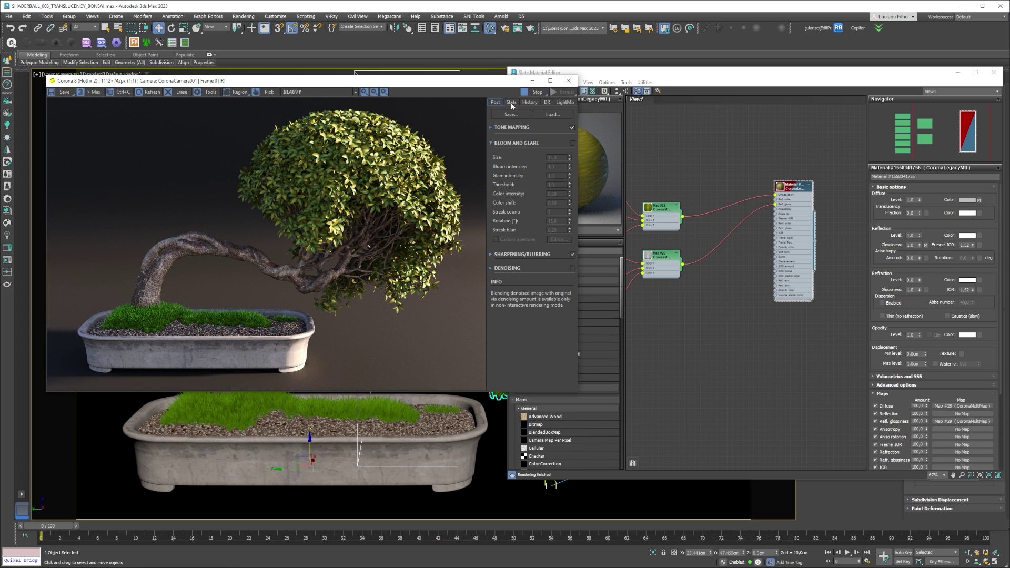
# - View the backlit leaf reference photo from the VFB History tab, then close it
pyautogui.click(530, 103)
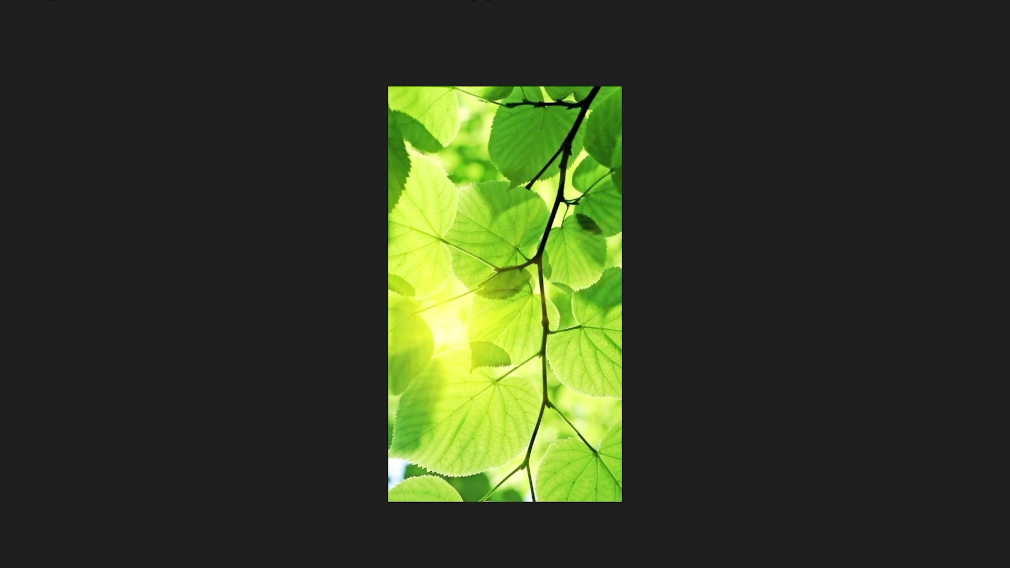
pyautogui.click(997, 6)
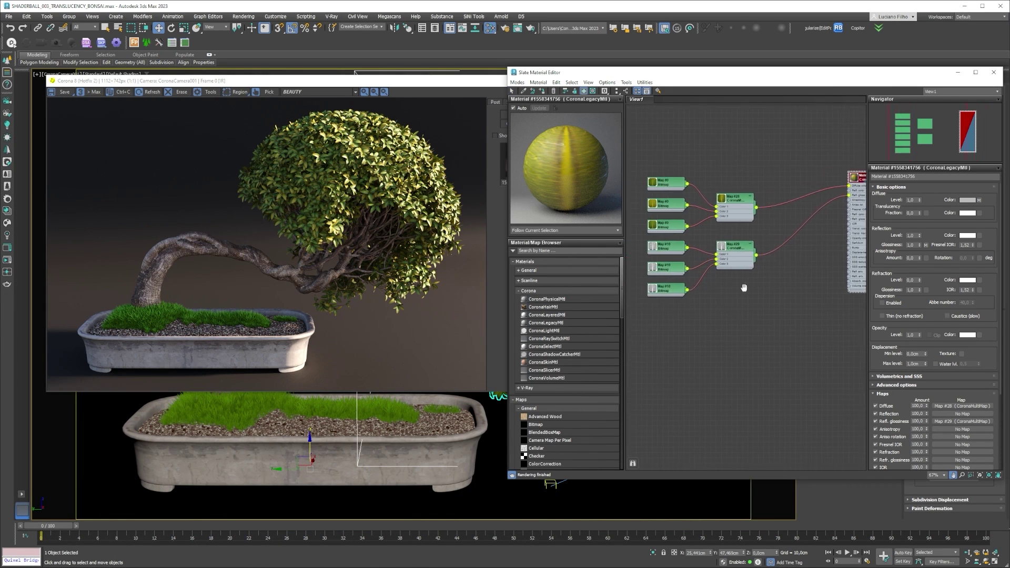
pyautogui.moveTo(730, 316)
pyautogui.mouseDown()
pyautogui.moveTo(681, 188)
pyautogui.moveTo(718, 171)
pyautogui.mouseUp()
pyautogui.moveTo(793, 312); pyautogui.dragTo(739, 303, button='middle')
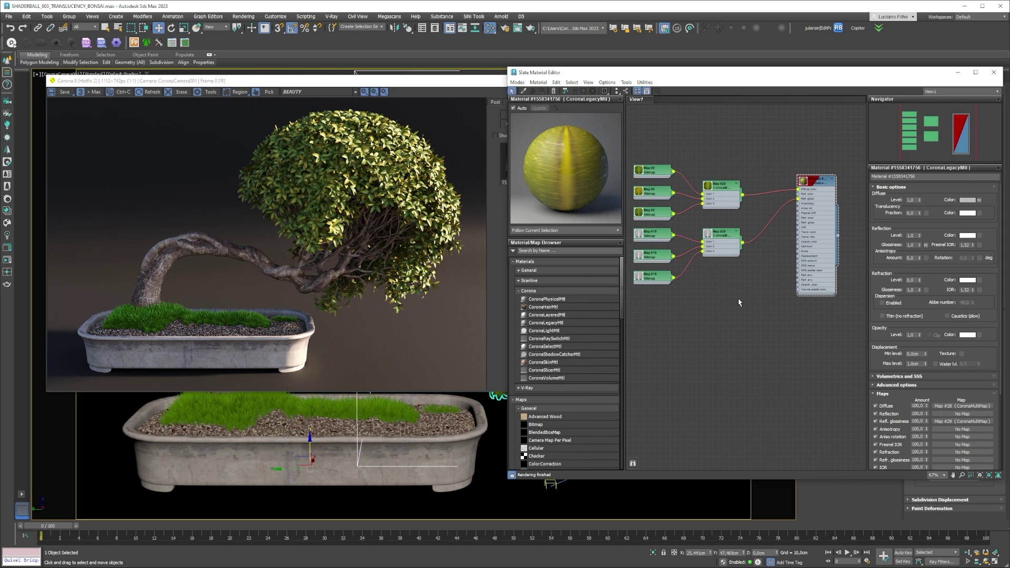
pyautogui.moveTo(723, 224); pyautogui.dragTo(646, 156)
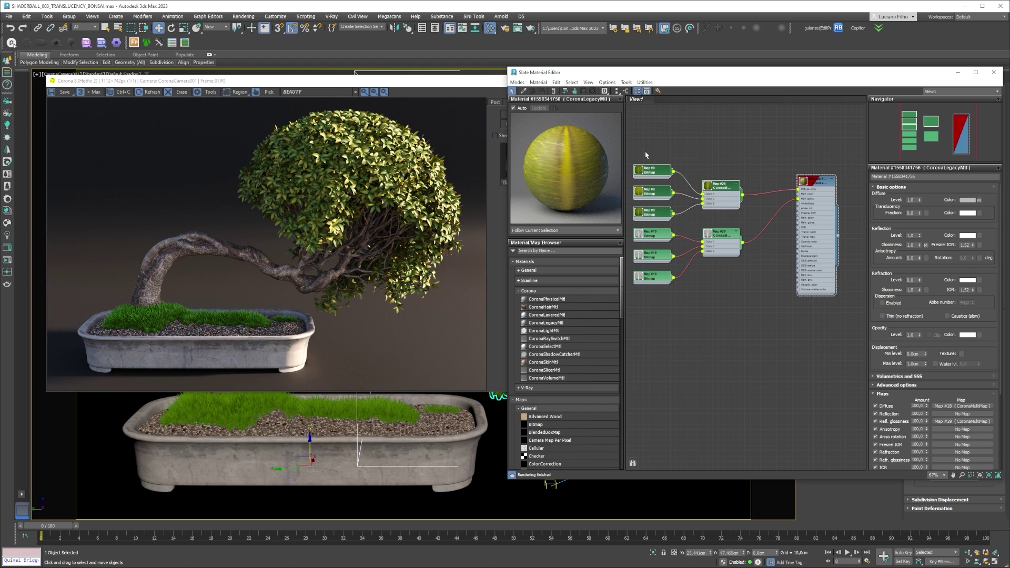
pyautogui.moveTo(719, 313); pyautogui.dragTo(660, 234)
pyautogui.click(718, 289)
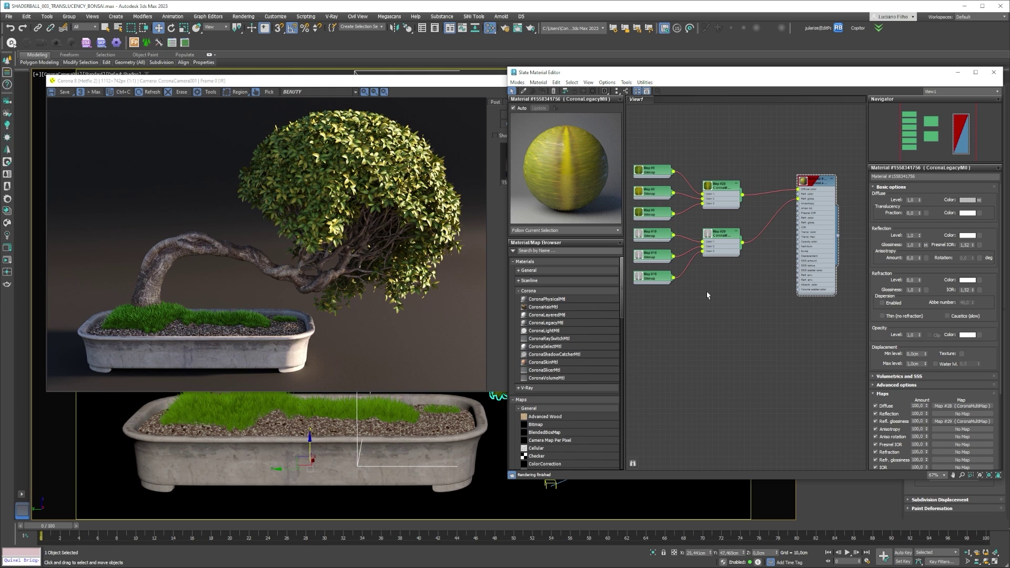
pyautogui.moveTo(731, 151); pyautogui.dragTo(648, 221)
pyautogui.click(772, 240)
pyautogui.click(809, 219)
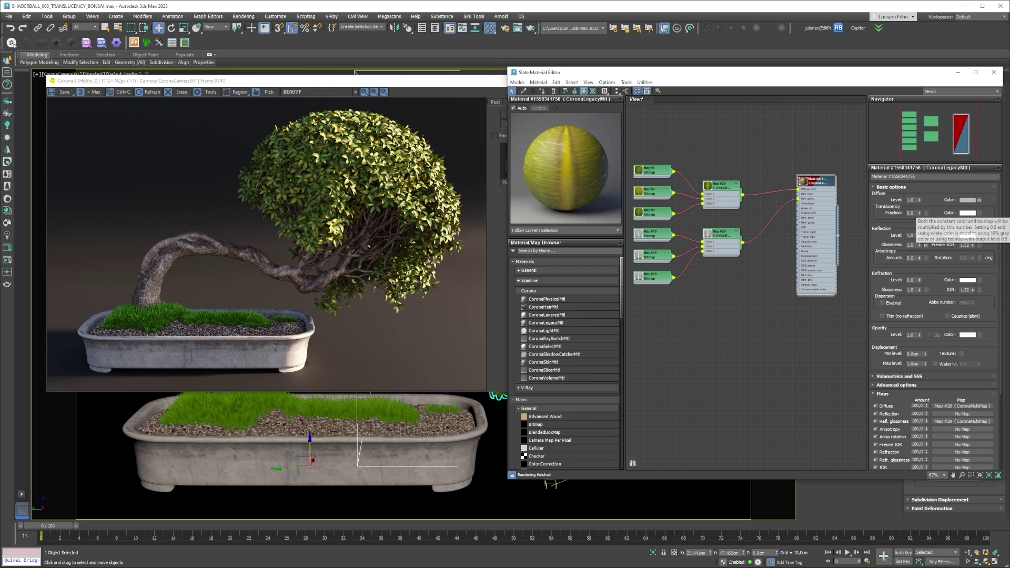
# - Set the leaf translucency fraction to 1,0, watch the render update, then stop it
pyautogui.doubleClick(914, 213)
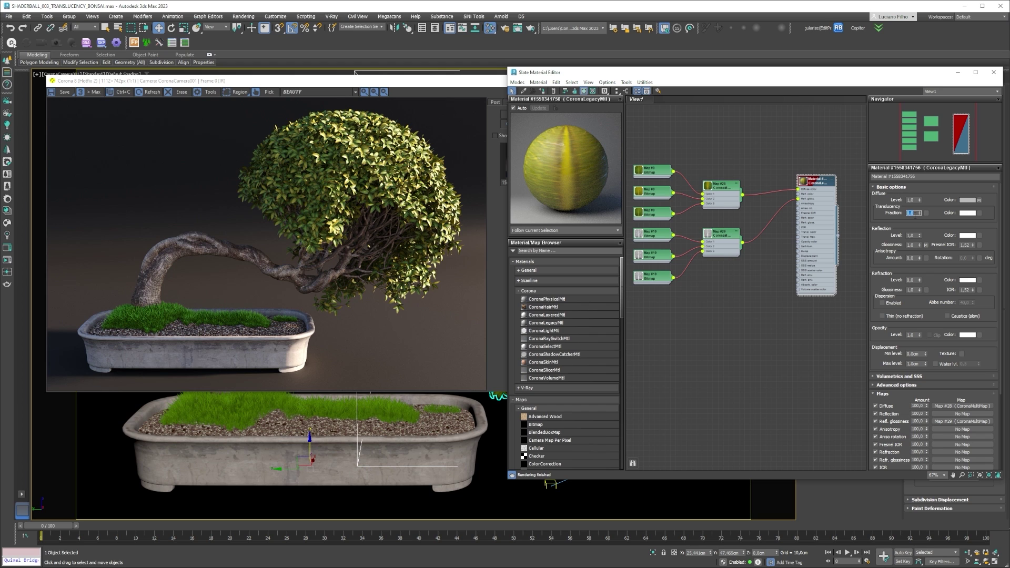
pyautogui.write('1')
pyautogui.press('Return')
pyautogui.click(431, 156)
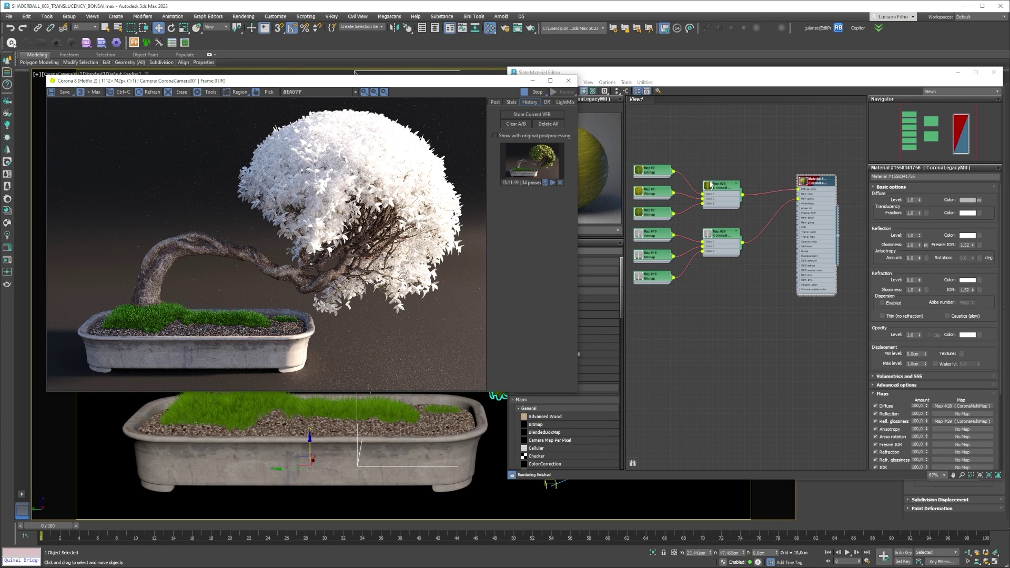
pyautogui.click(535, 92)
pyautogui.click(697, 142)
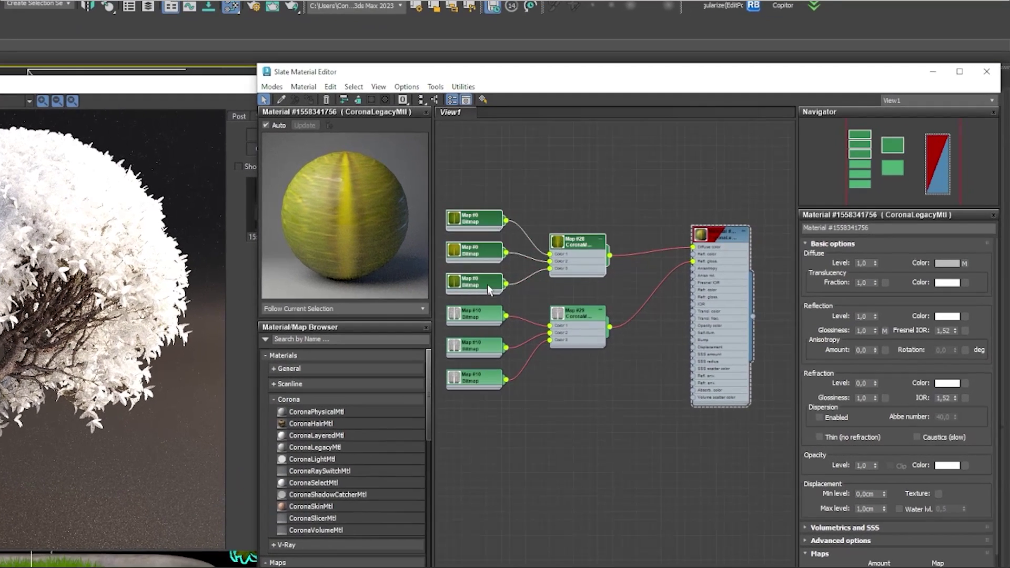
# - Move Map #28 and the Map #29 node group aside to clear space in the Slate view
pyautogui.moveTo(569, 261); pyautogui.dragTo(496, 254)
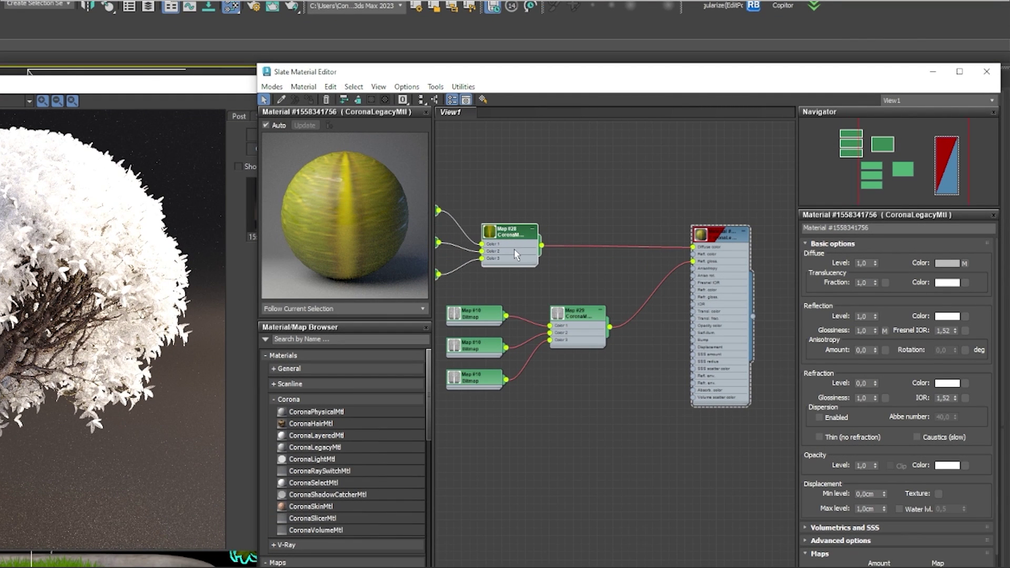
pyautogui.moveTo(505, 193); pyautogui.dragTo(557, 180, button='middle')
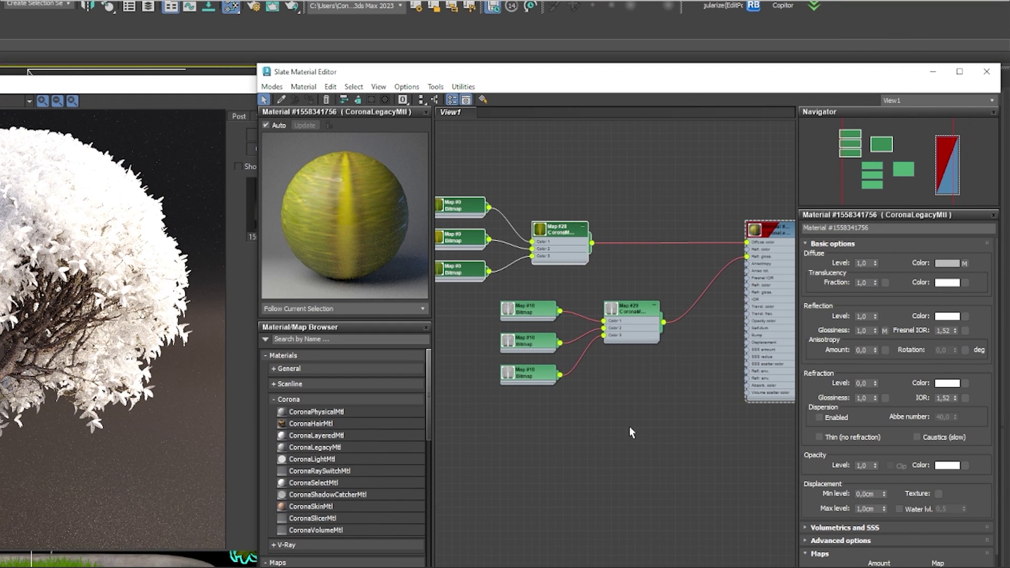
pyautogui.moveTo(630, 466); pyautogui.dragTo(543, 326)
pyautogui.moveTo(605, 380); pyautogui.dragTo(494, 299)
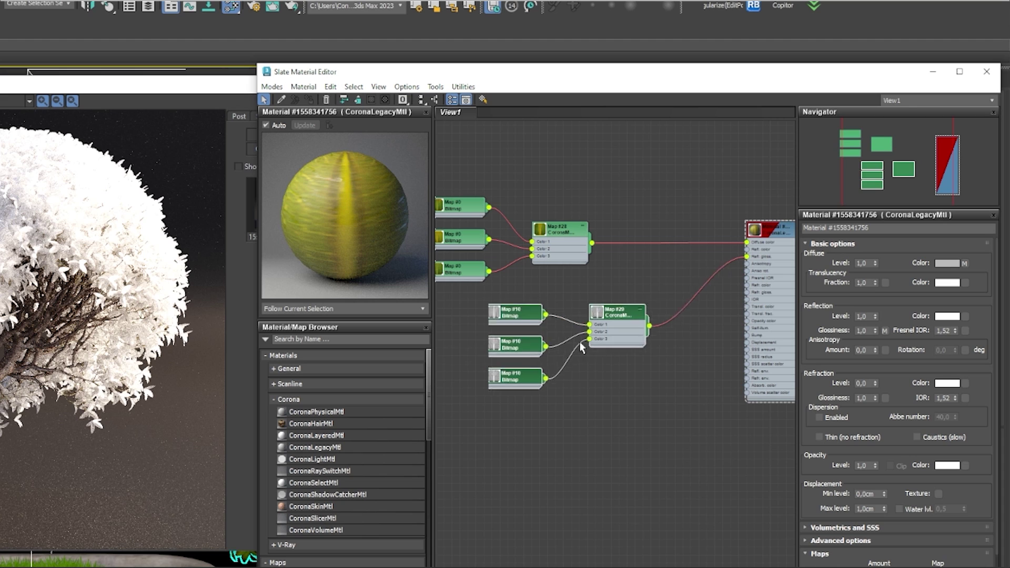
pyautogui.moveTo(623, 335); pyautogui.dragTo(550, 352)
pyautogui.click(576, 280)
# - Add a CoronaColorCorrect node (Map #36) after Map #28 and wire it into Transl. color
pyautogui.moveTo(592, 243); pyautogui.dragTo(640, 277)
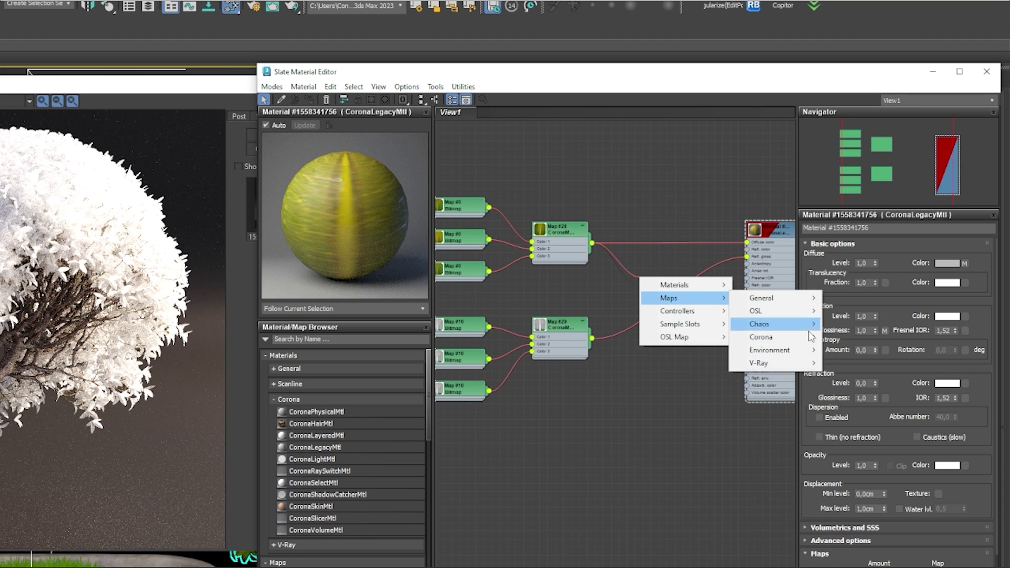
pyautogui.moveTo(762, 337)
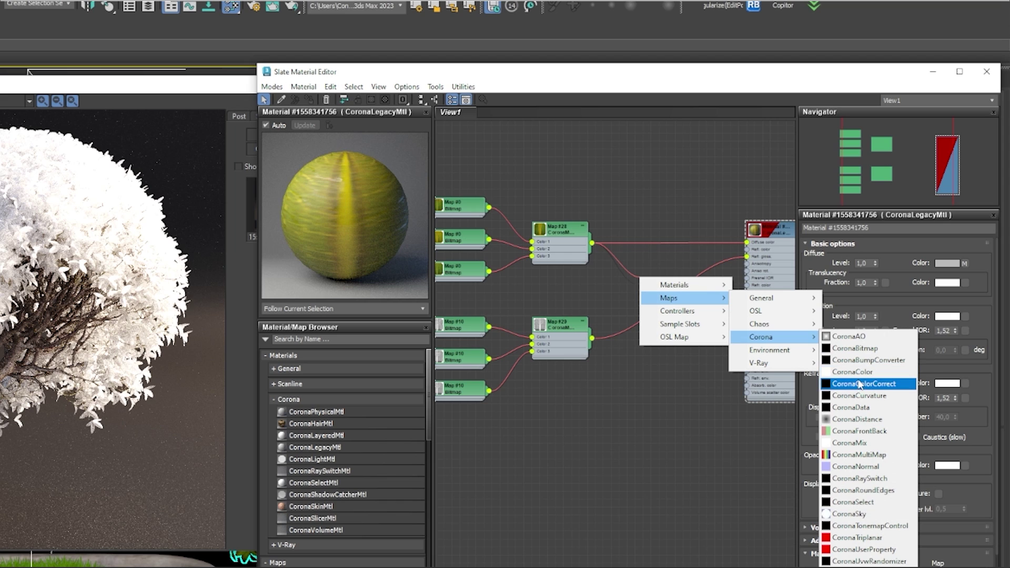
pyautogui.click(860, 385)
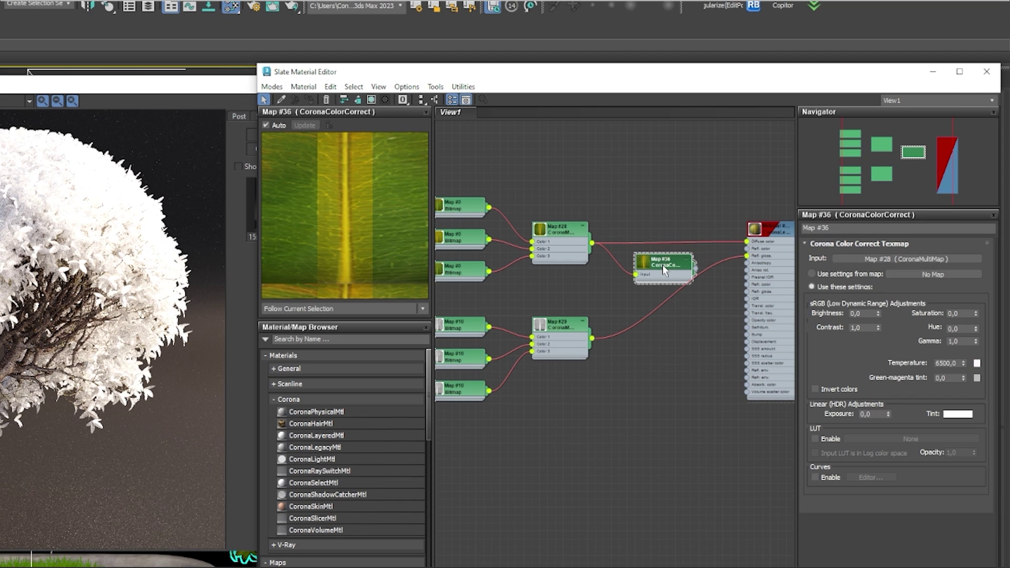
pyautogui.scroll(2, 662, 264)
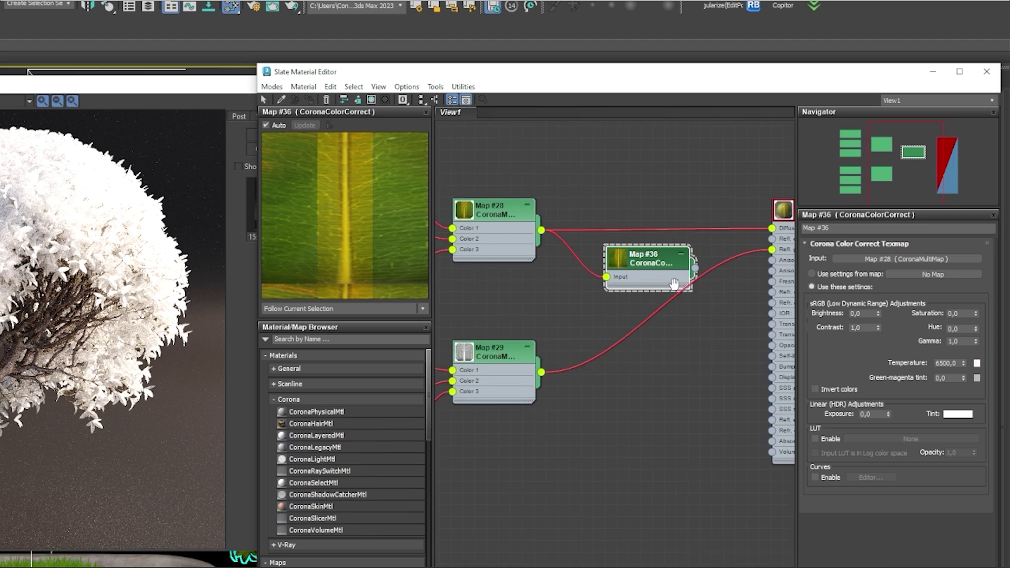
pyautogui.scroll(2, 579, 290)
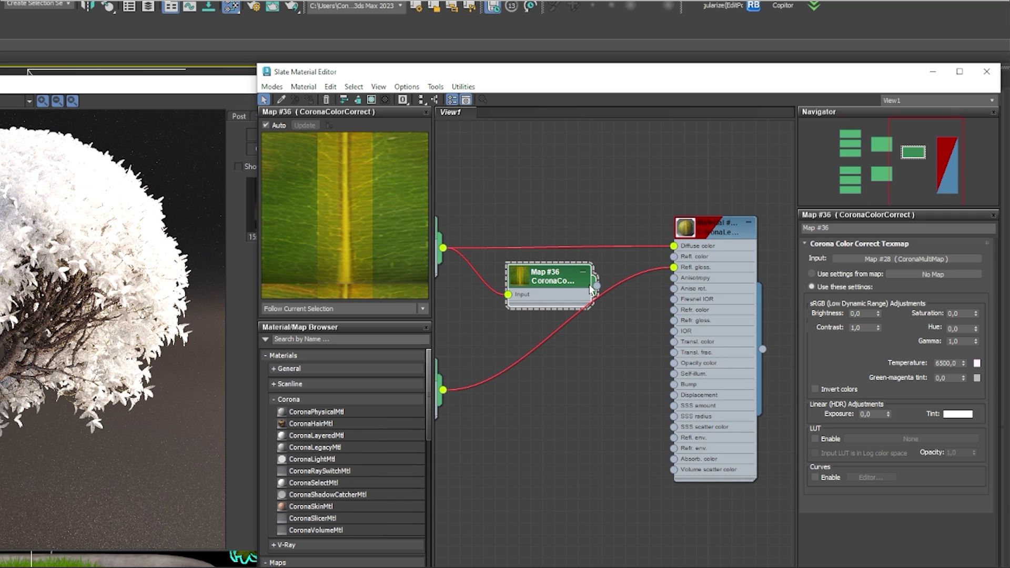
pyautogui.moveTo(597, 286)
pyautogui.mouseDown()
pyautogui.moveTo(662, 287)
pyautogui.moveTo(676, 342)
pyautogui.mouseUp()
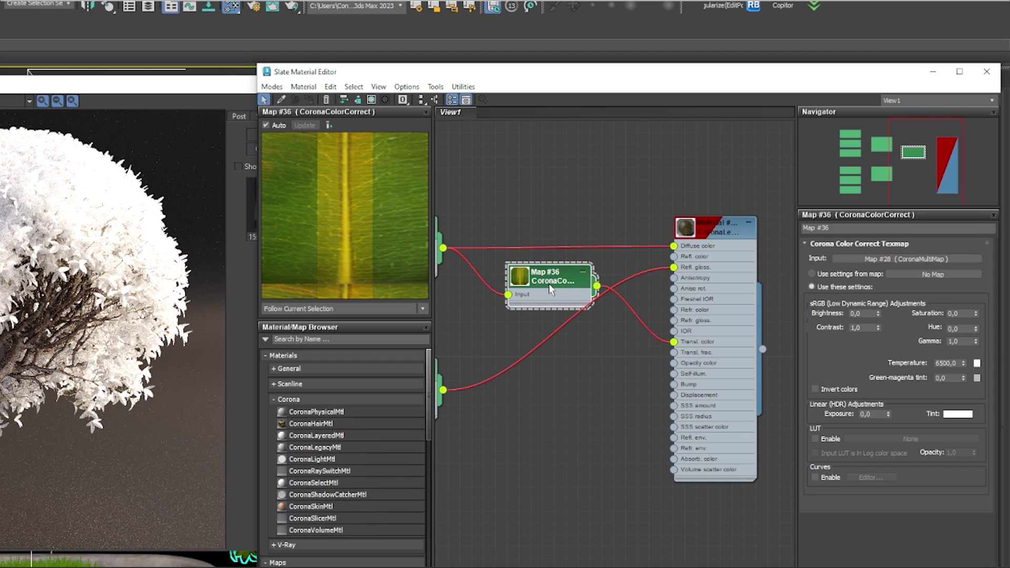
pyautogui.moveTo(555, 287); pyautogui.dragTo(568, 286, button='middle')
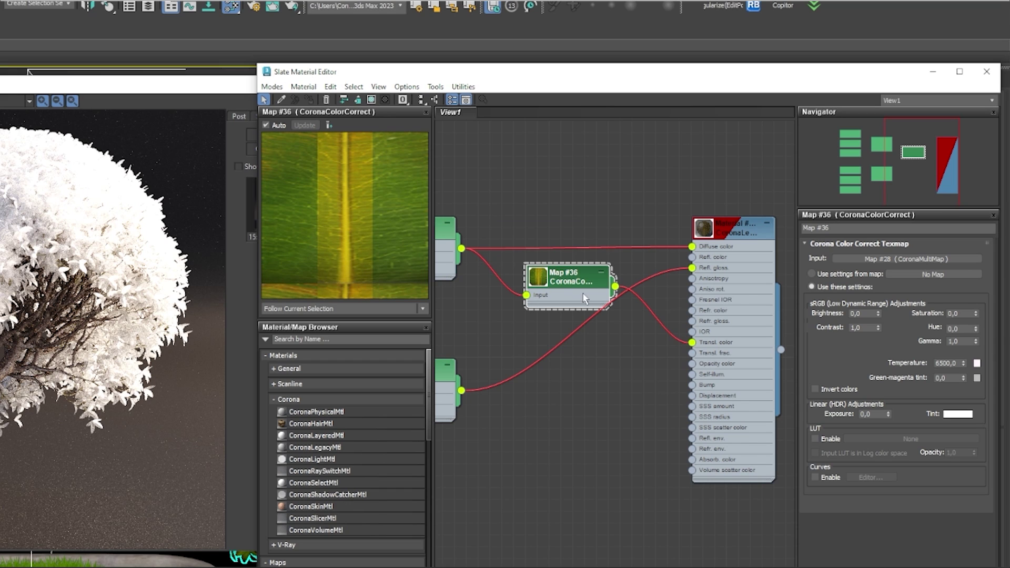
pyautogui.scroll(1, 574, 295)
pyautogui.moveTo(573, 295); pyautogui.dragTo(582, 296, button='middle')
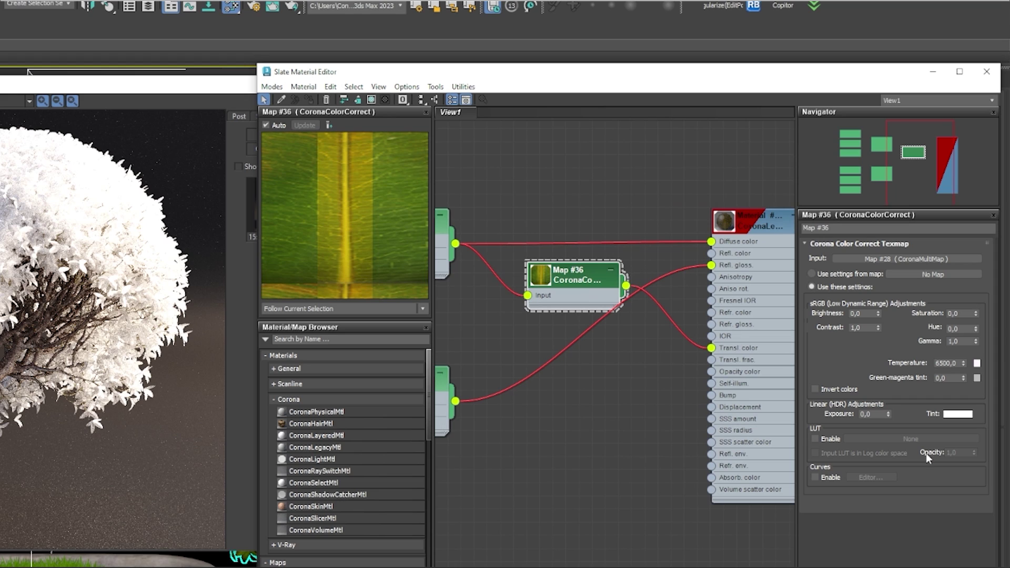
# - Set the CoronaColorCorrect exposure to 2,0
pyautogui.doubleClick(877, 413)
pyautogui.write('2')
pyautogui.press('Return')
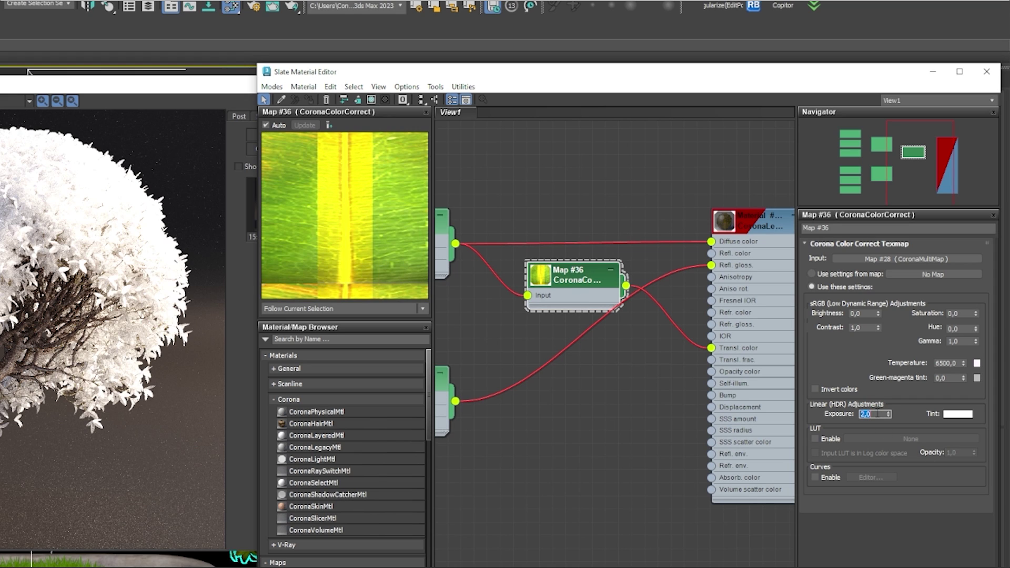
# - Pan the node graph back to Map #36, recheck its exposure, and bring the Corona VFB forward
pyautogui.moveTo(473, 308); pyautogui.dragTo(559, 313, button='middle')
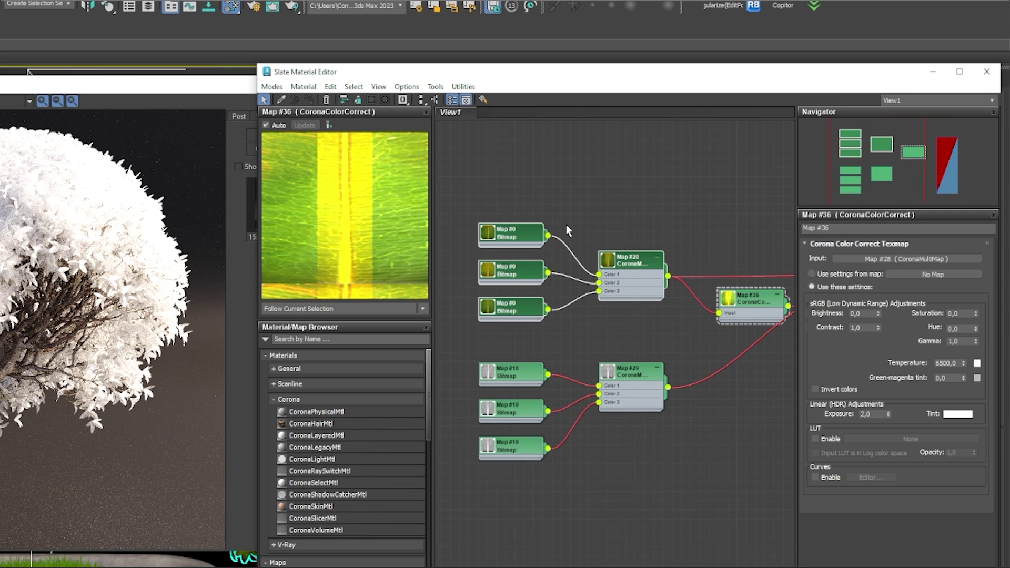
pyautogui.moveTo(648, 303); pyautogui.dragTo(614, 300, button='middle')
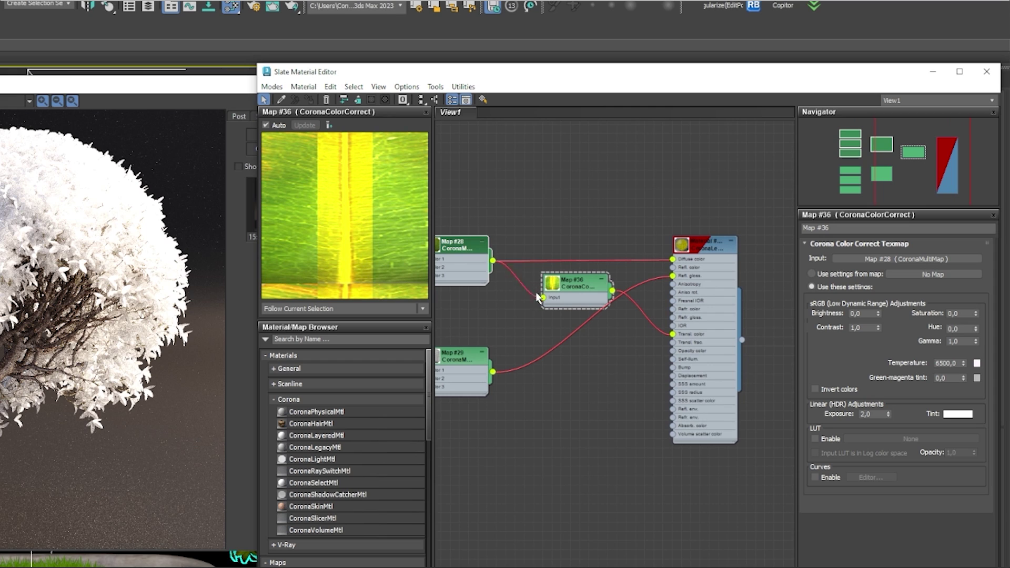
pyautogui.scroll(1, 556, 301)
pyautogui.scroll(1, 557, 301)
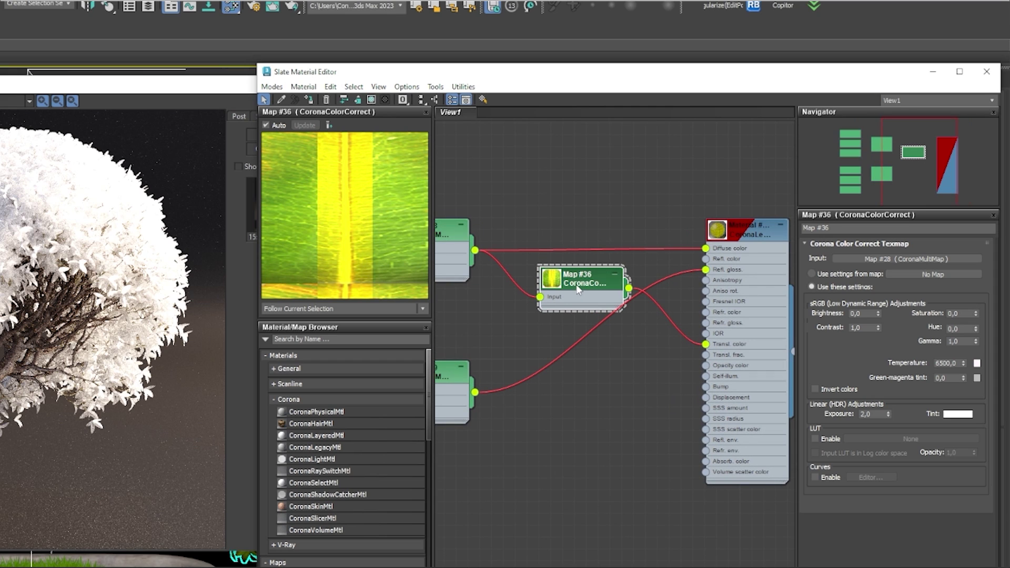
pyautogui.click(578, 285)
pyautogui.doubleClick(858, 415)
pyautogui.click(526, 103)
pyautogui.click(556, 93)
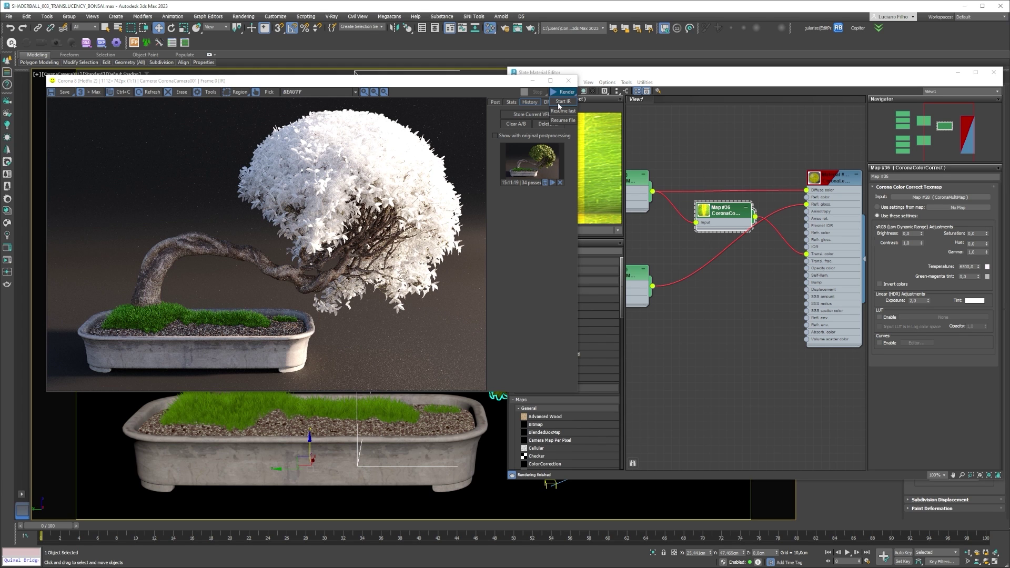
# - Restart the interactive render, then select the leaf material's Translucency Fraction value for editing
pyautogui.click(559, 102)
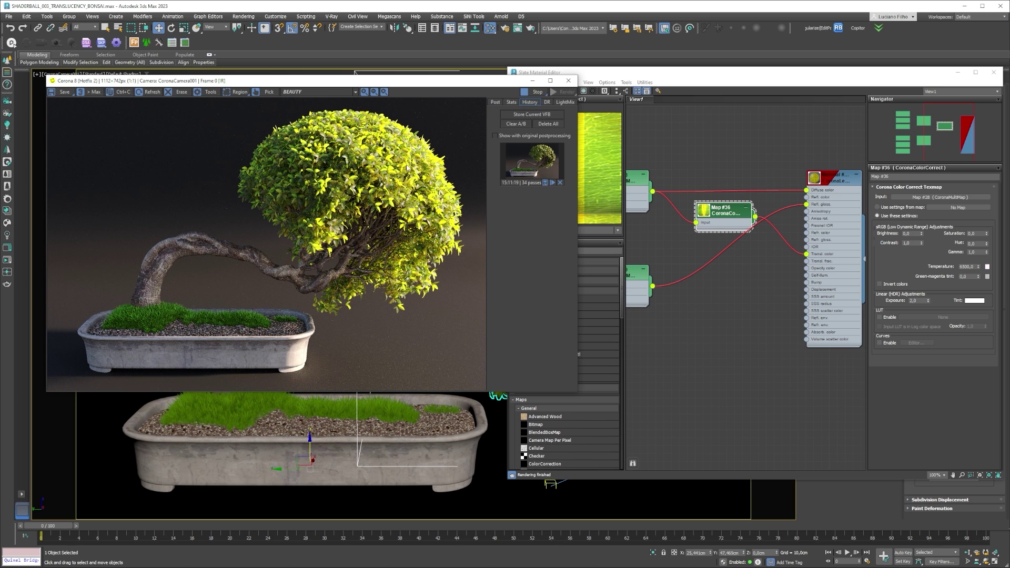
pyautogui.doubleClick(842, 221)
pyautogui.doubleClick(910, 213)
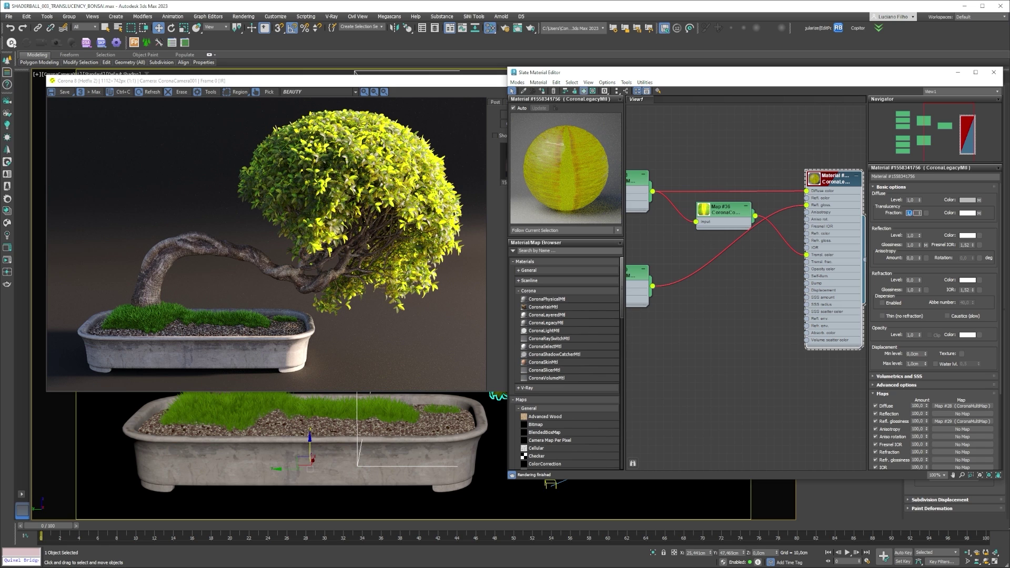
# - Lower the Translucency Fraction below 1,0 and A/B compare the render against the stored one
pyautogui.write('0,3')
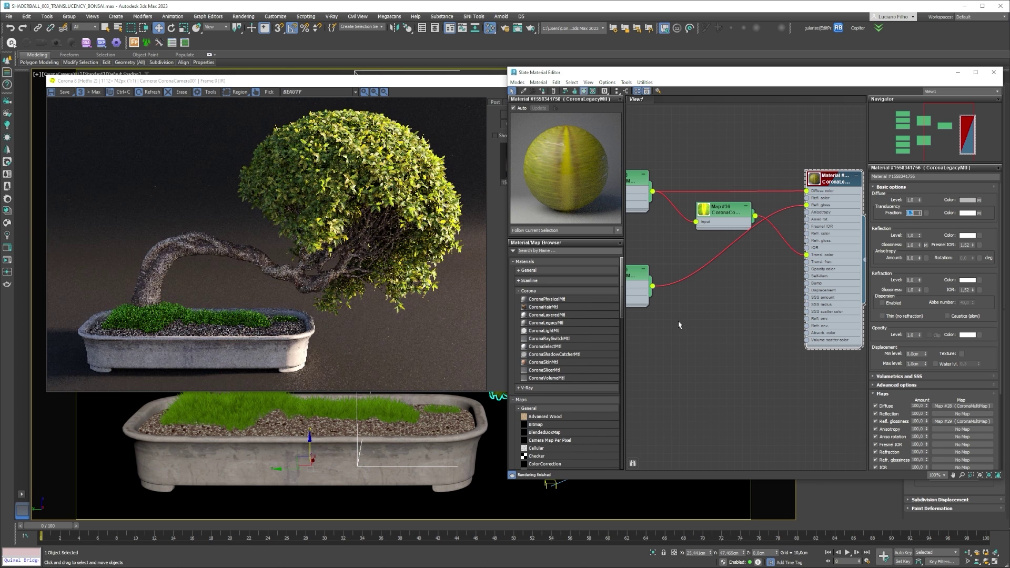
pyautogui.click(413, 244)
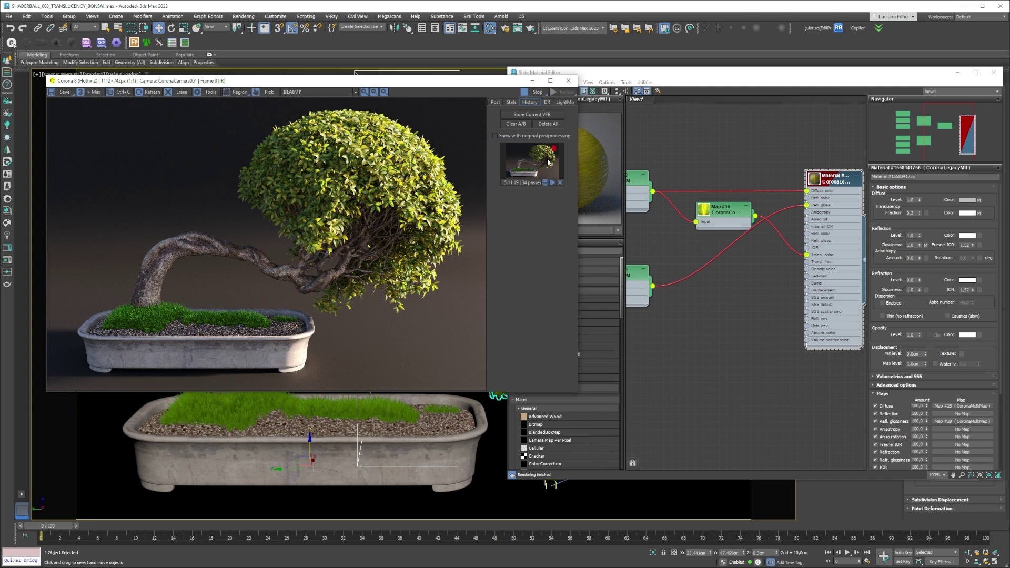
pyautogui.click(549, 162)
pyautogui.moveTo(236, 196)
pyautogui.mouseDown()
pyautogui.moveTo(227, 198)
pyautogui.moveTo(510, 227)
pyautogui.moveTo(233, 221)
pyautogui.moveTo(492, 248)
pyautogui.moveTo(251, 248)
pyautogui.moveTo(377, 247)
pyautogui.mouseUp()
pyautogui.moveTo(400, 280)
pyautogui.mouseDown()
pyautogui.moveTo(481, 274)
pyautogui.moveTo(219, 266)
pyautogui.mouseUp()
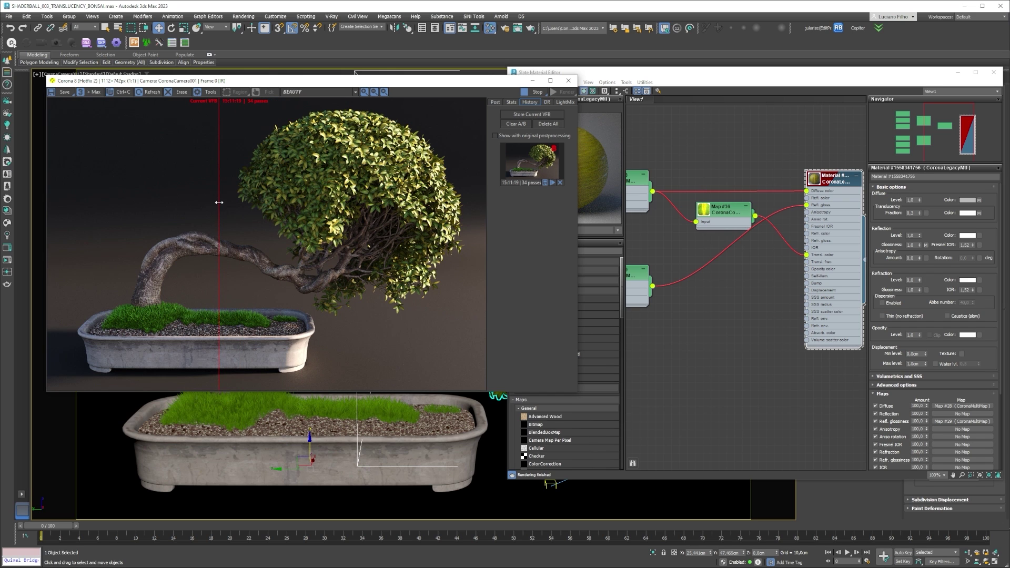
pyautogui.moveTo(218, 202)
pyautogui.mouseDown()
pyautogui.moveTo(467, 246)
pyautogui.moveTo(240, 226)
pyautogui.moveTo(503, 250)
pyautogui.mouseUp()
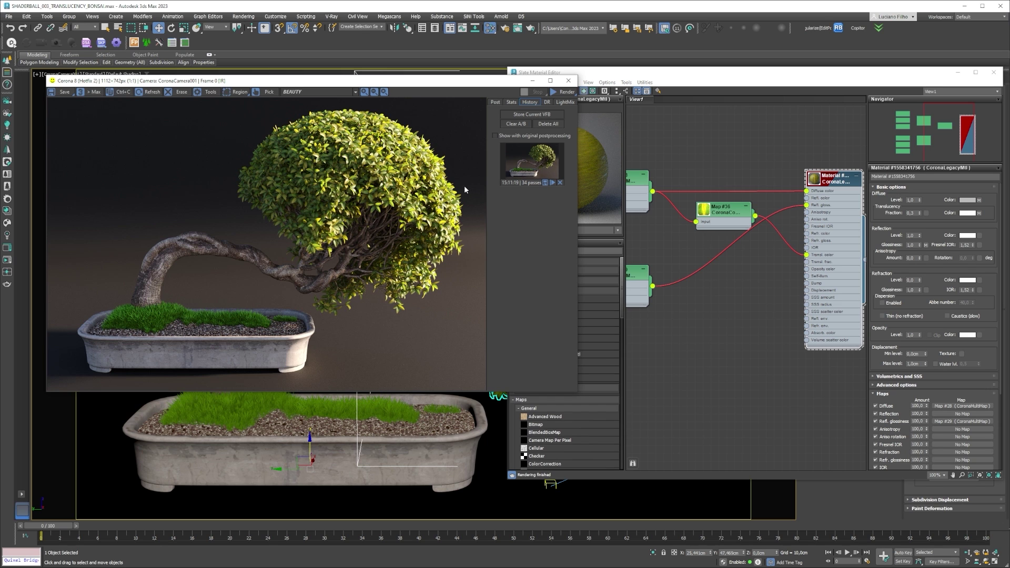
# - Zoom the camera view into the leaf canopy with 2D Pan Zoom and restart interactive rendering
pyautogui.click(531, 81)
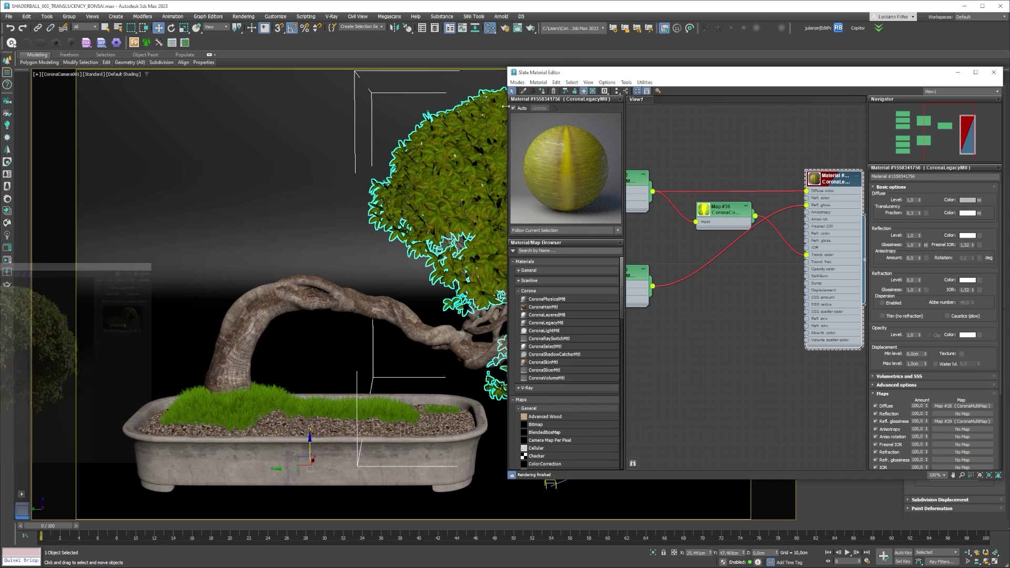
pyautogui.click(994, 72)
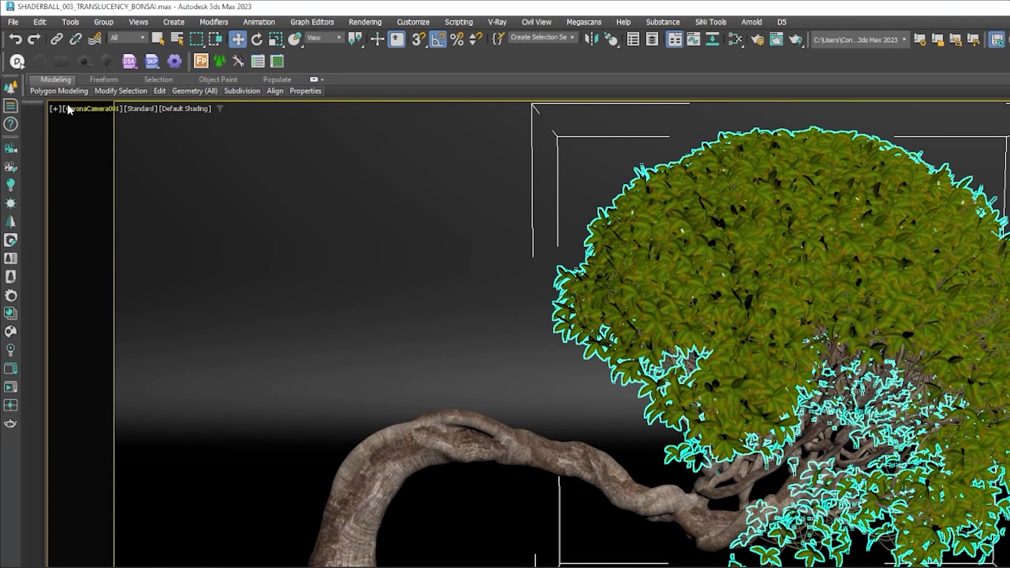
pyautogui.click(54, 109)
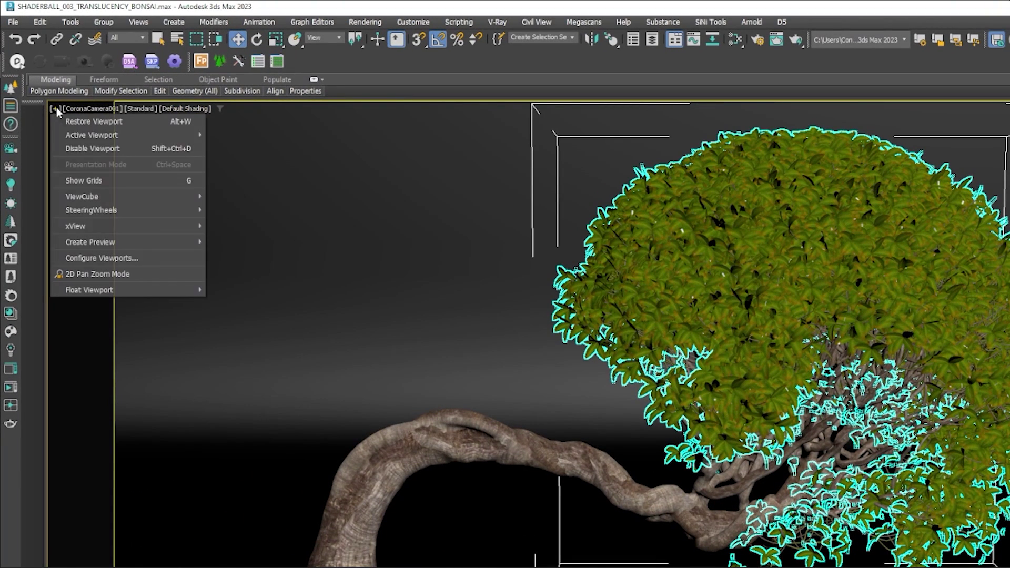
pyautogui.click(81, 274)
pyautogui.scroll(3, 948, 300)
pyautogui.scroll(3, 952, 299)
pyautogui.scroll(2, 960, 298)
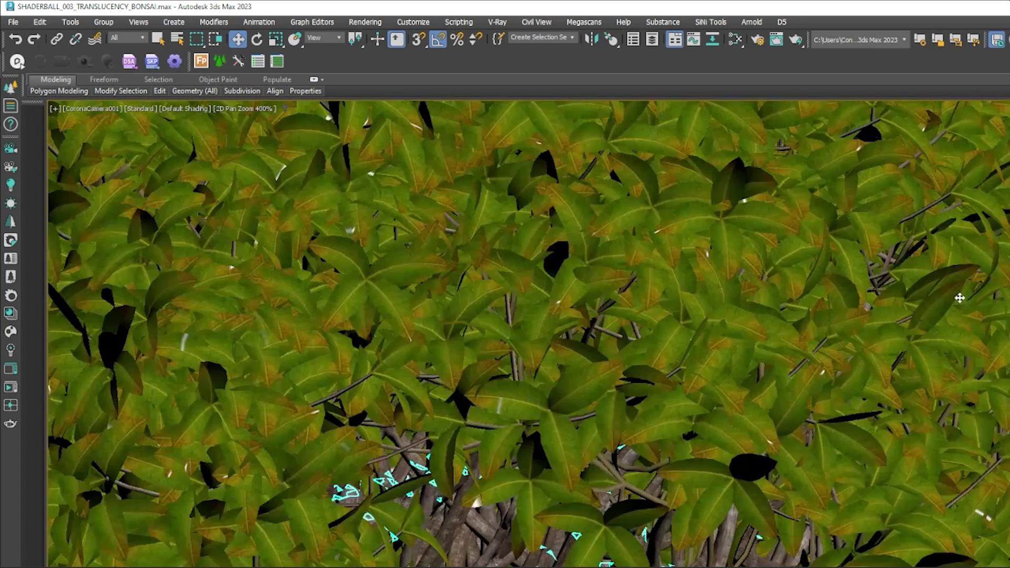
pyautogui.scroll(2, 977, 300)
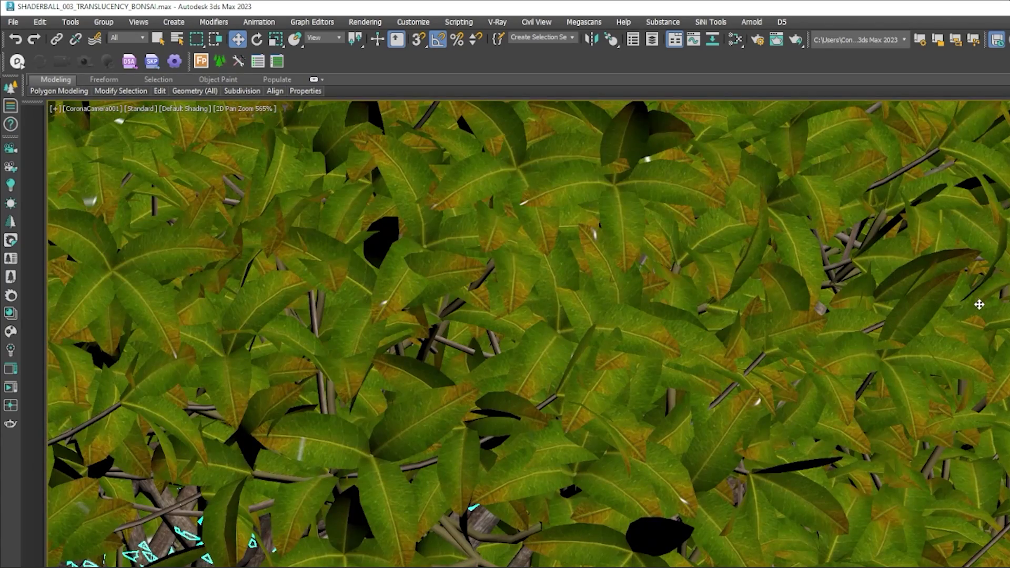
pyautogui.click(10, 388)
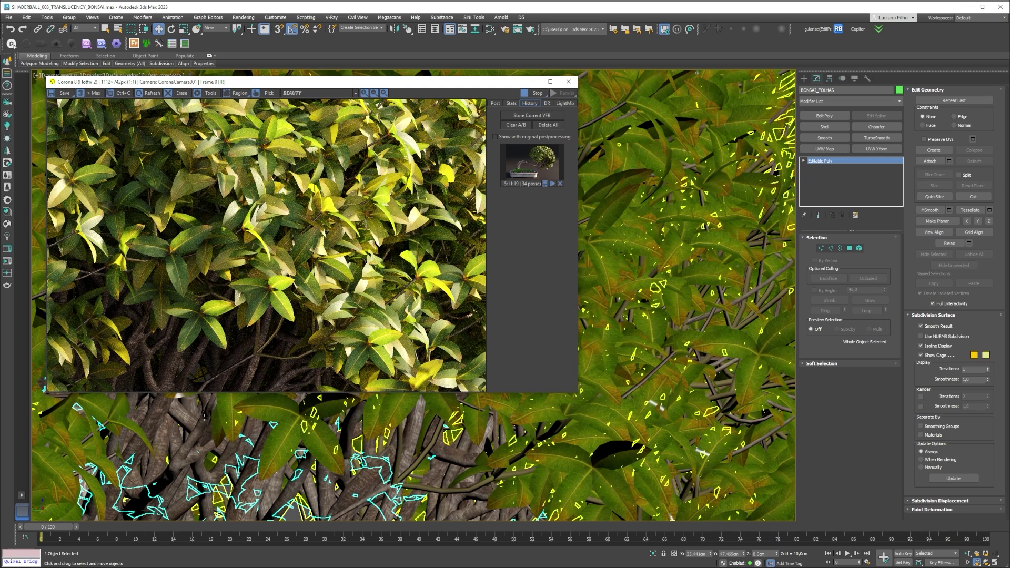
# - Reopen the Slate Material Editor from the main toolbar
pyautogui.click(490, 29)
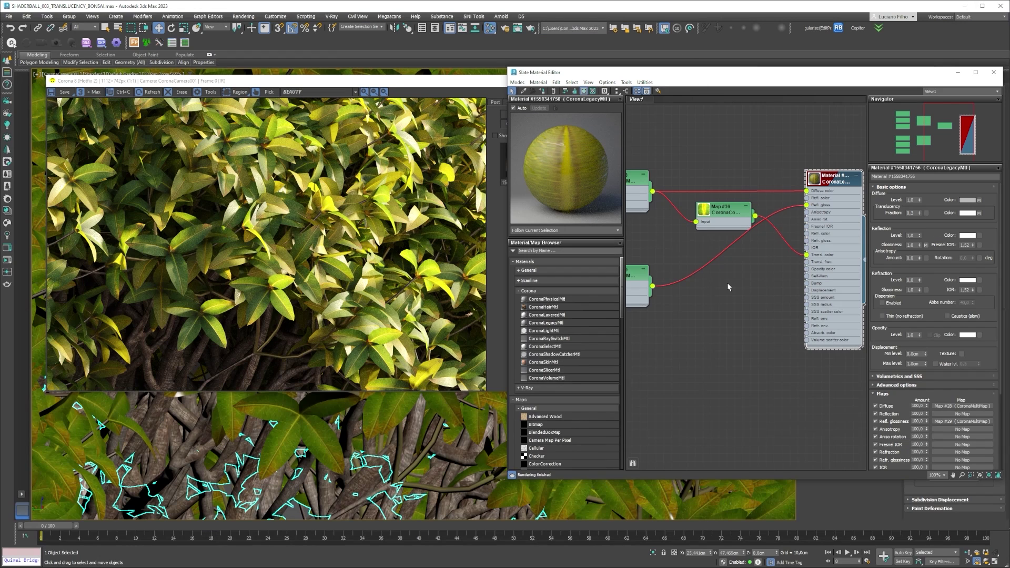
# - Zoom out to see the full leaf material network and expand the Corona map types in the browser
pyautogui.scroll(-1, 730, 288)
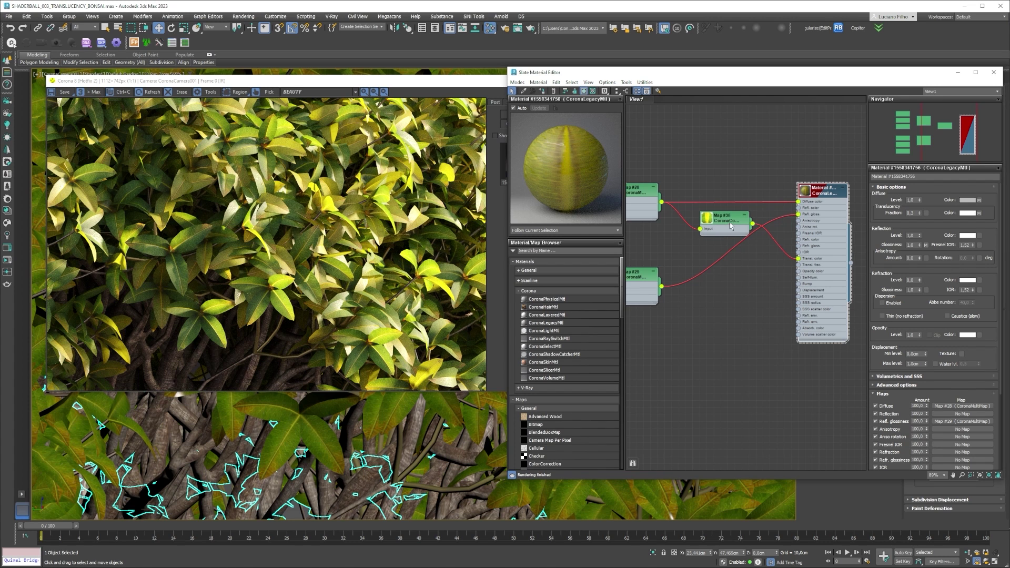
pyautogui.moveTo(701, 320)
pyautogui.mouseDown(button='middle')
pyautogui.moveTo(728, 304)
pyautogui.moveTo(770, 304)
pyautogui.mouseUp(button='middle')
pyautogui.scroll(-2, 728, 304)
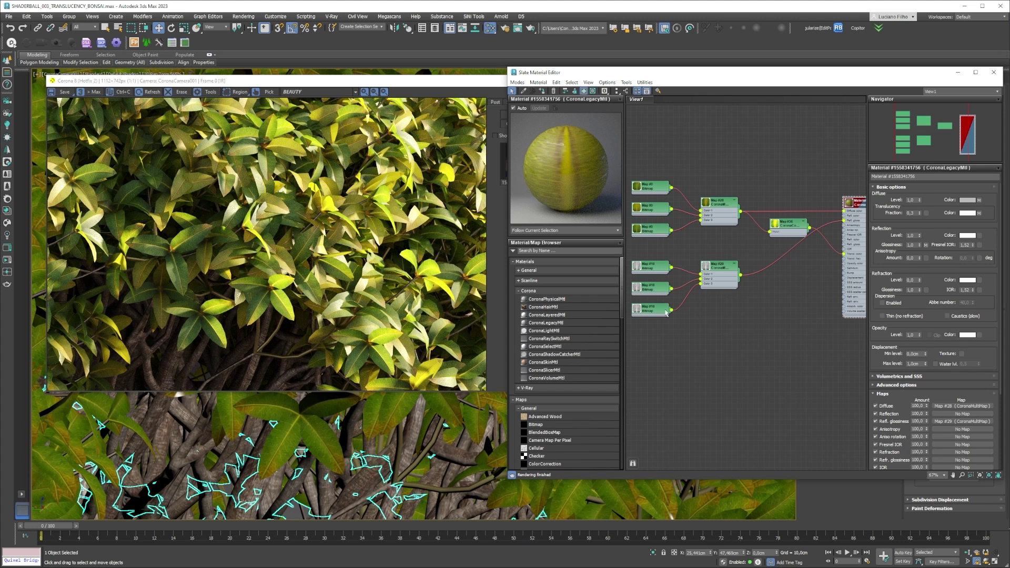
pyautogui.click(559, 409)
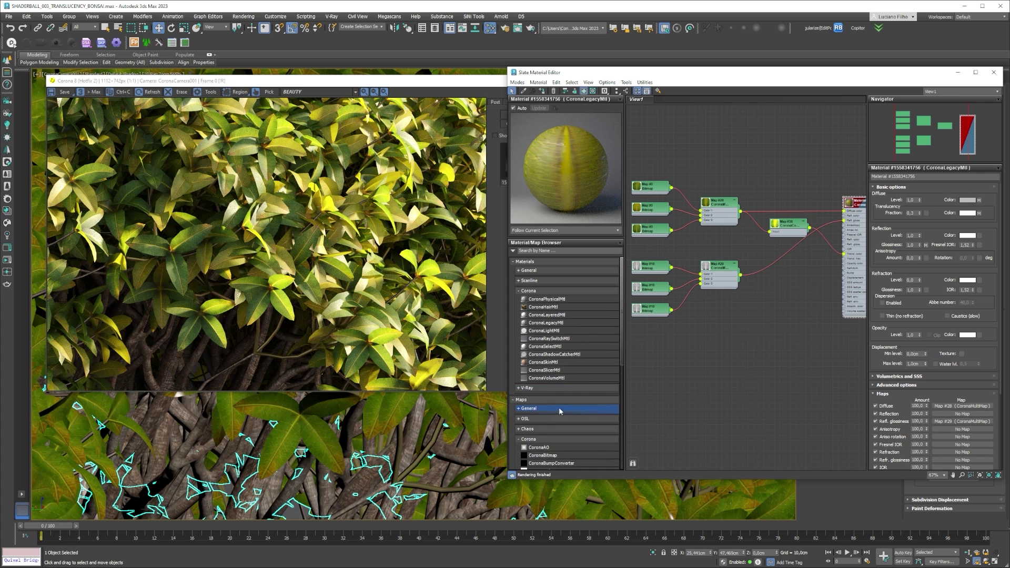
pyautogui.scroll(-3, 579, 360)
pyautogui.click(575, 363)
pyautogui.scroll(-2, 575, 363)
pyautogui.scroll(-2, 575, 363)
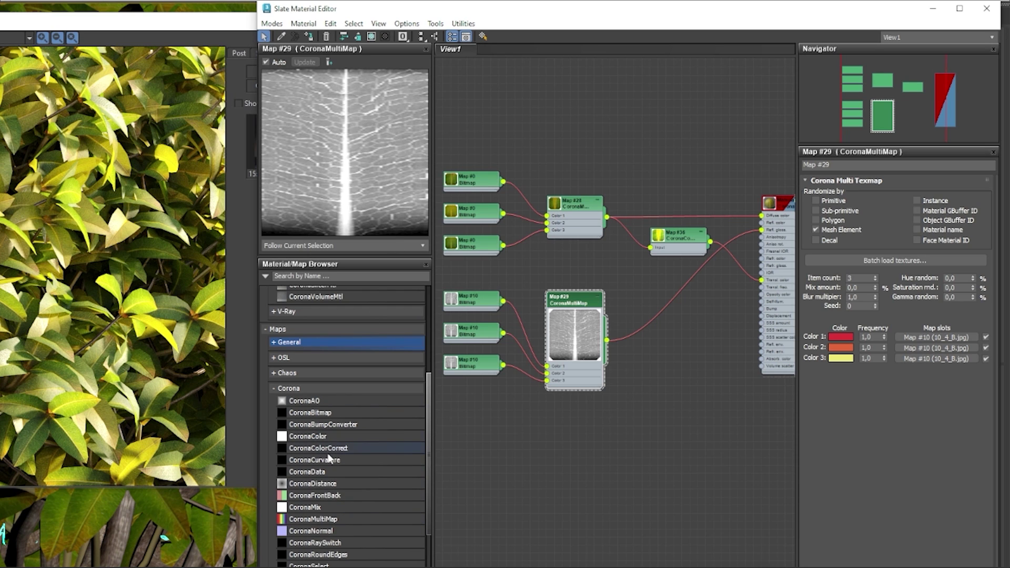
# - Add a CoronaColorCorrect node and wire the Map #29 vein multimap into its input
pyautogui.moveTo(327, 448); pyautogui.dragTo(685, 329)
pyautogui.scroll(2, 679, 326)
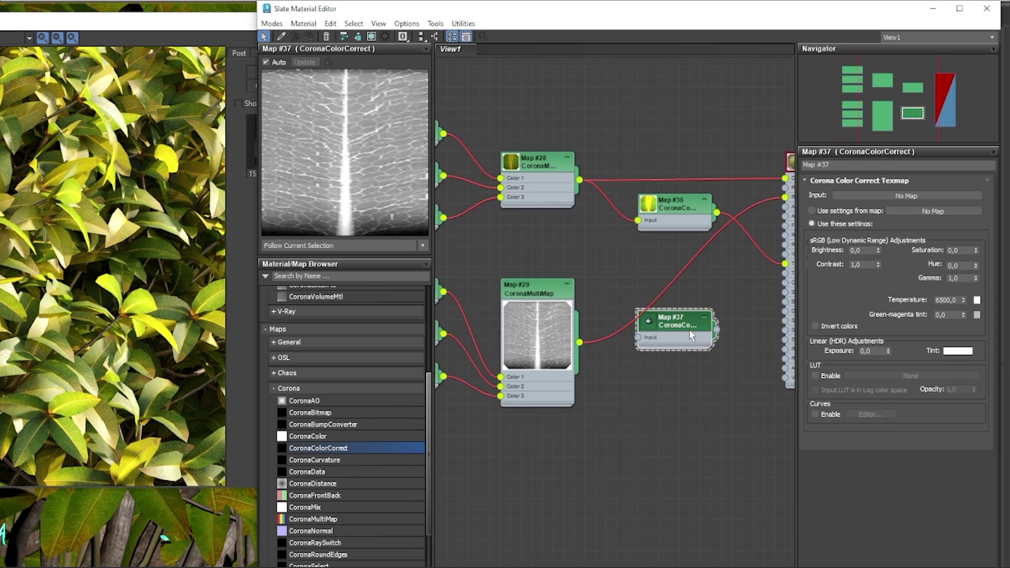
pyautogui.scroll(2, 604, 375)
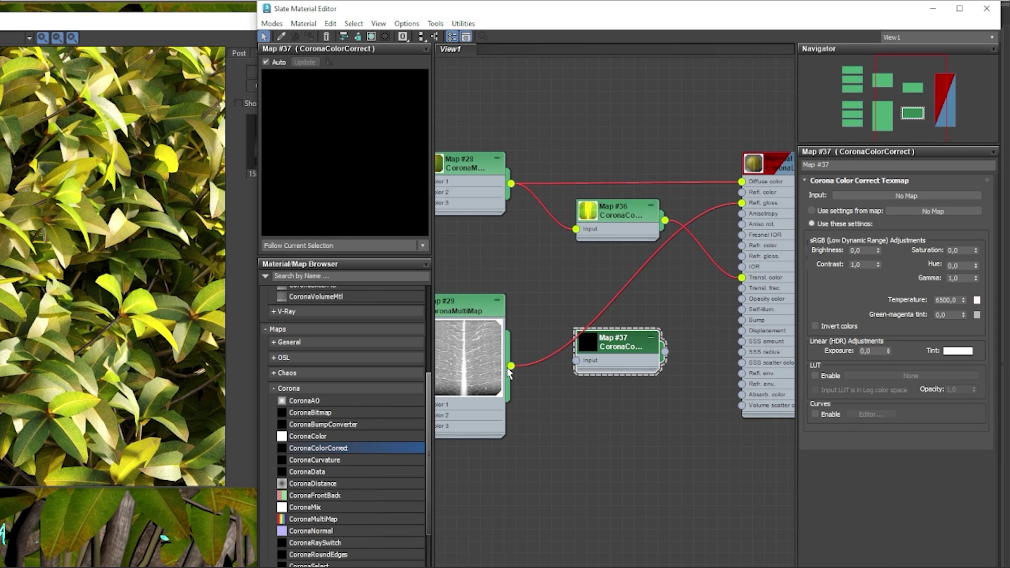
pyautogui.moveTo(511, 365); pyautogui.dragTo(576, 361)
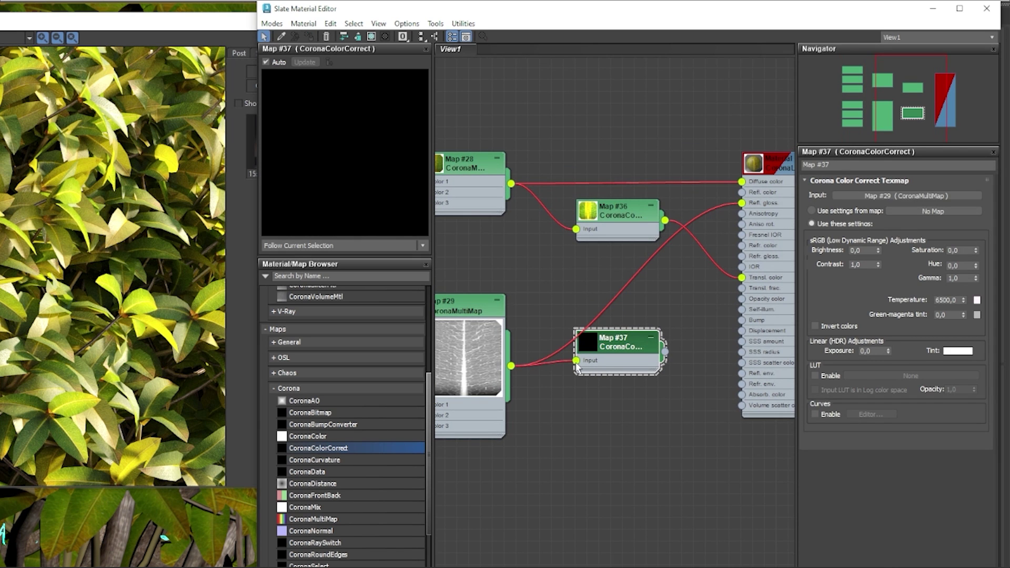
# - Store the current render in the VFB history and return to the material editor
pyautogui.click(117, 169)
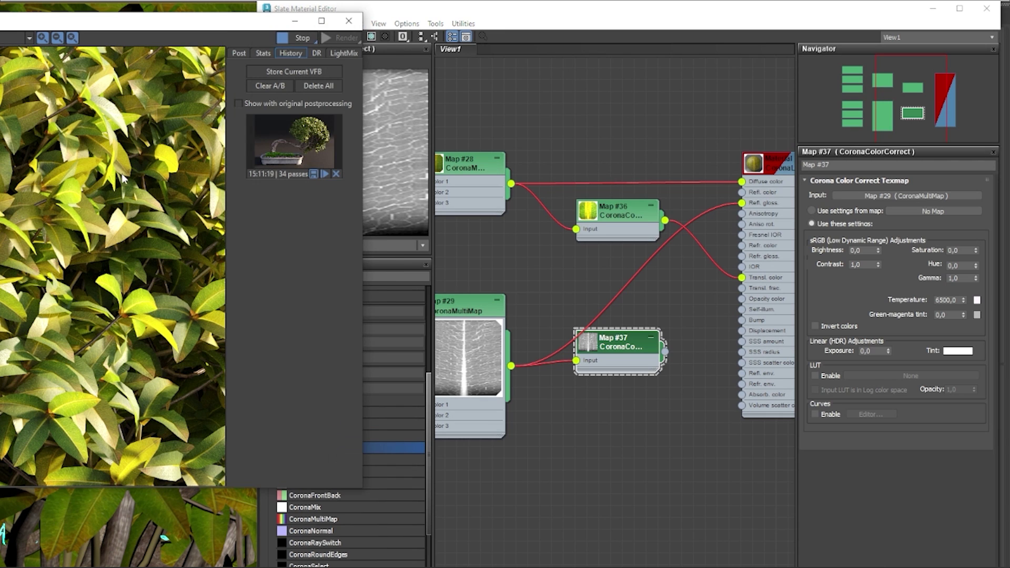
pyautogui.click(289, 71)
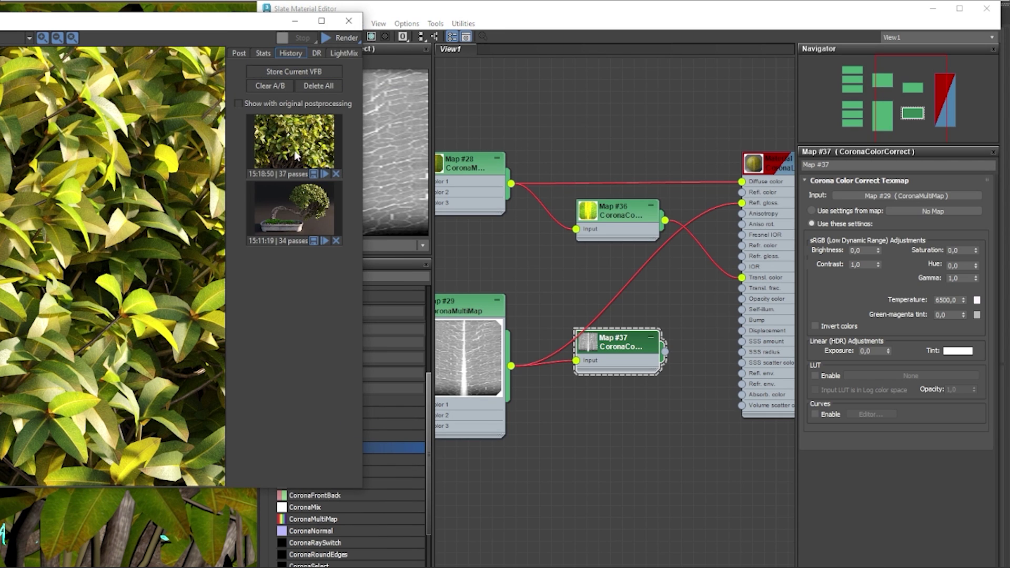
pyautogui.click(624, 348)
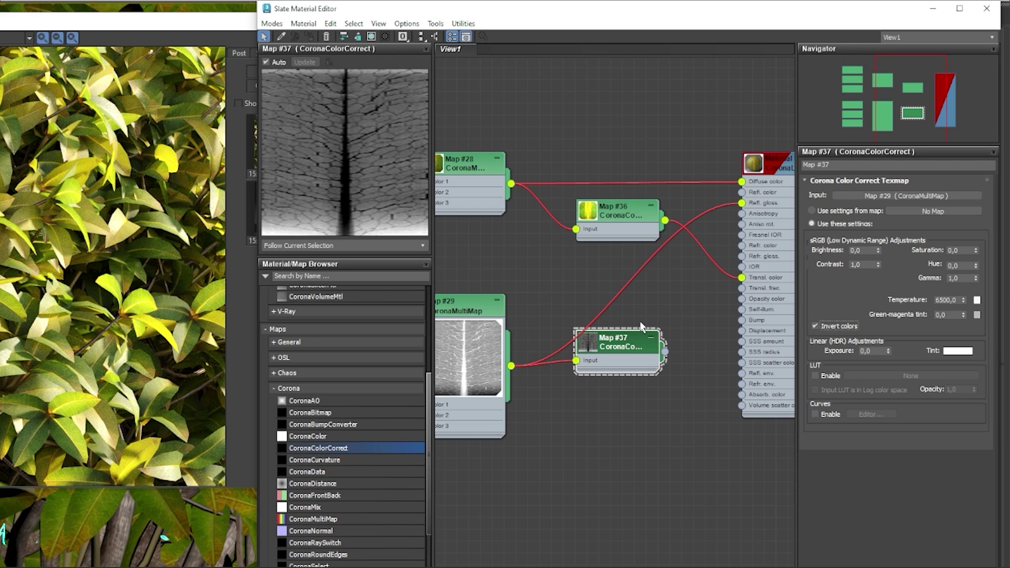
# - Give Map #37 gamma 2,0, contrast 3,0, brightness 0,2 and wire it to Transl. frac
pyautogui.doubleClick(953, 278)
pyautogui.write('2')
pyautogui.press('Return')
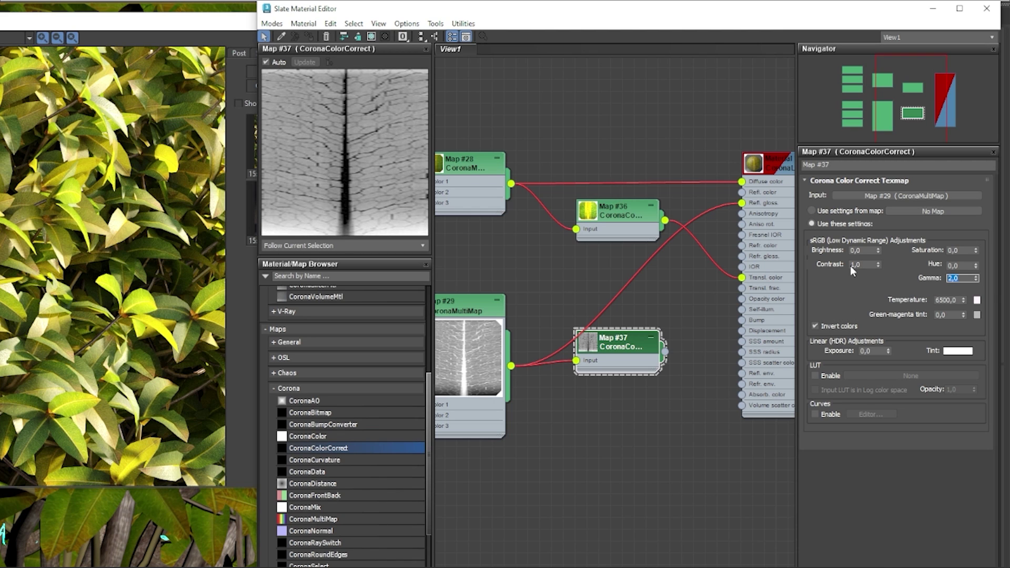
pyautogui.doubleClick(853, 266)
pyautogui.write('3')
pyautogui.press('Return')
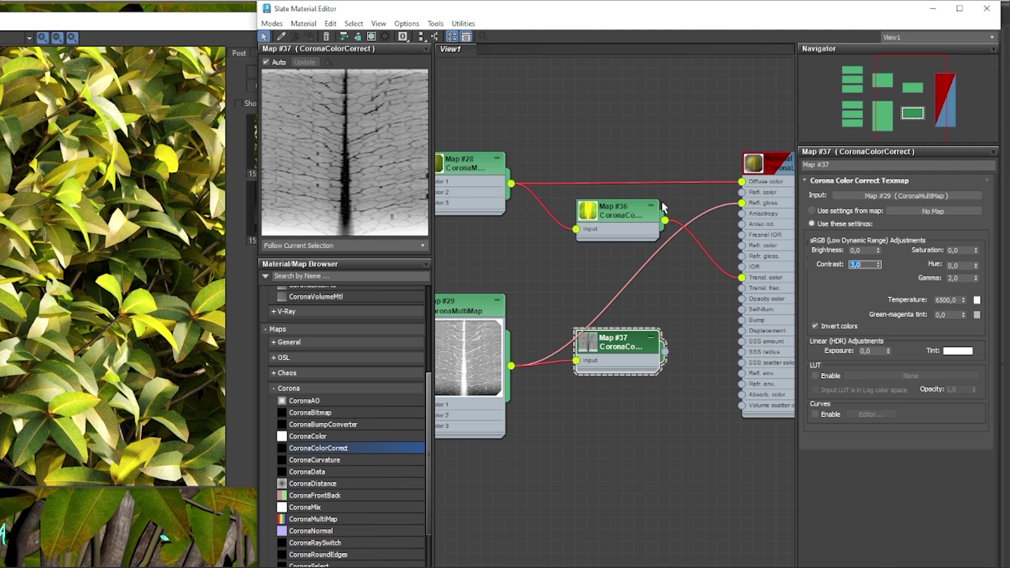
pyautogui.click(851, 250)
pyautogui.write('0,2')
pyautogui.press('Return')
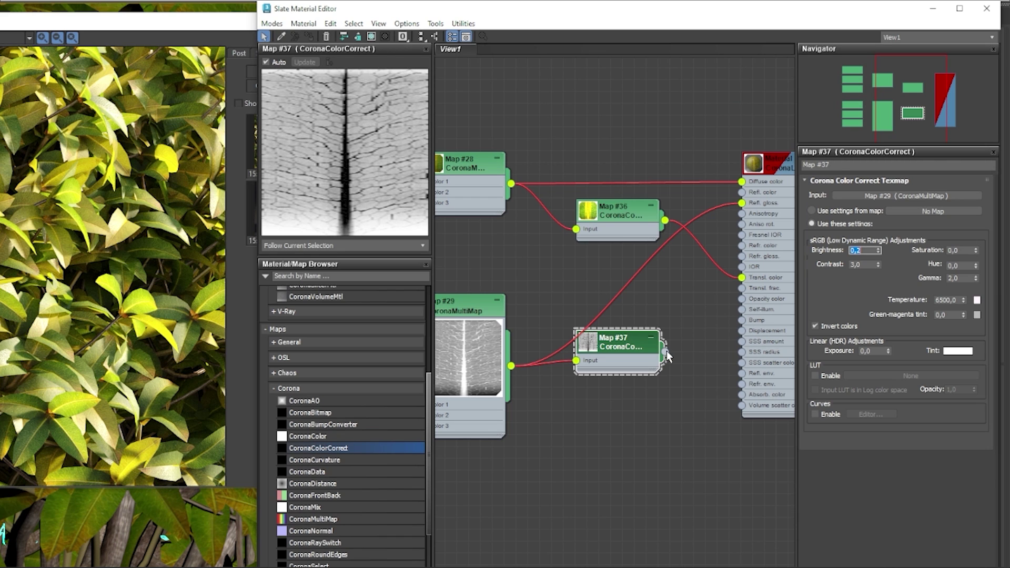
pyautogui.moveTo(666, 352)
pyautogui.mouseDown()
pyautogui.moveTo(719, 275)
pyautogui.moveTo(742, 288)
pyautogui.mouseUp()
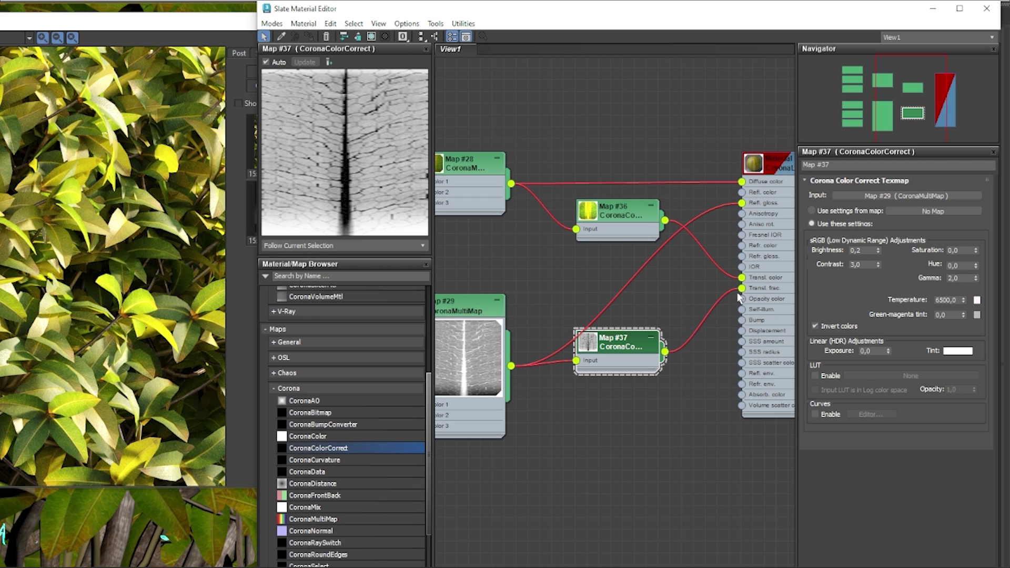
pyautogui.click(49, 221)
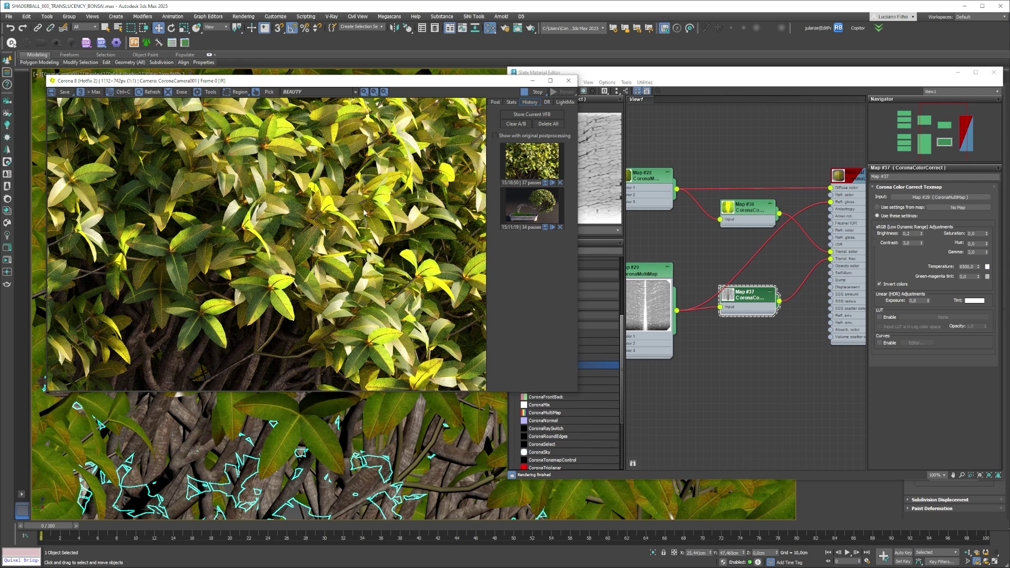
# - A/B compare the new glowing-leaf render with the stored one, sweeping the split across the close-up
pyautogui.click(515, 169)
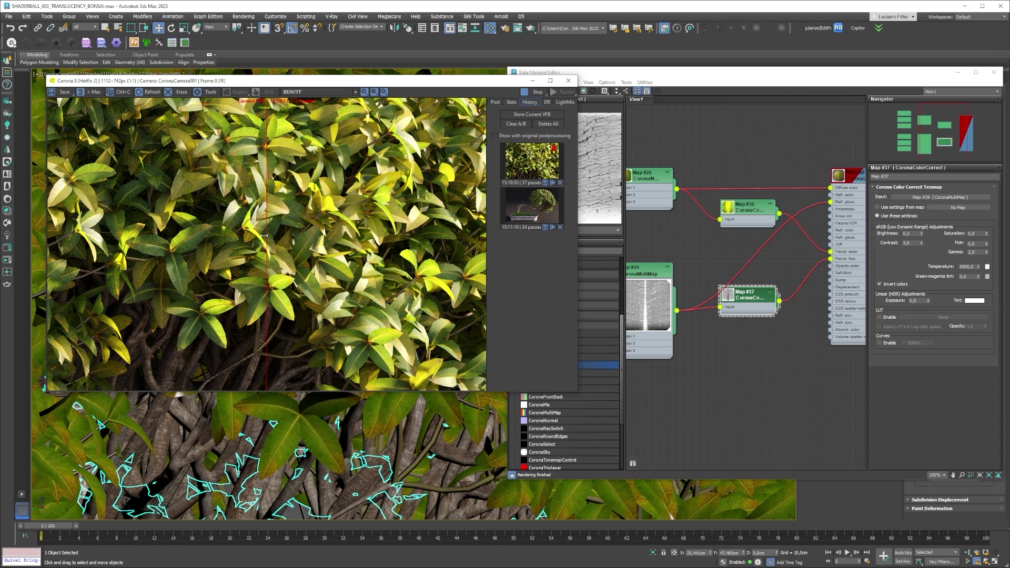
pyautogui.moveTo(265, 236)
pyautogui.mouseDown()
pyautogui.moveTo(377, 289)
pyautogui.moveTo(183, 287)
pyautogui.mouseUp()
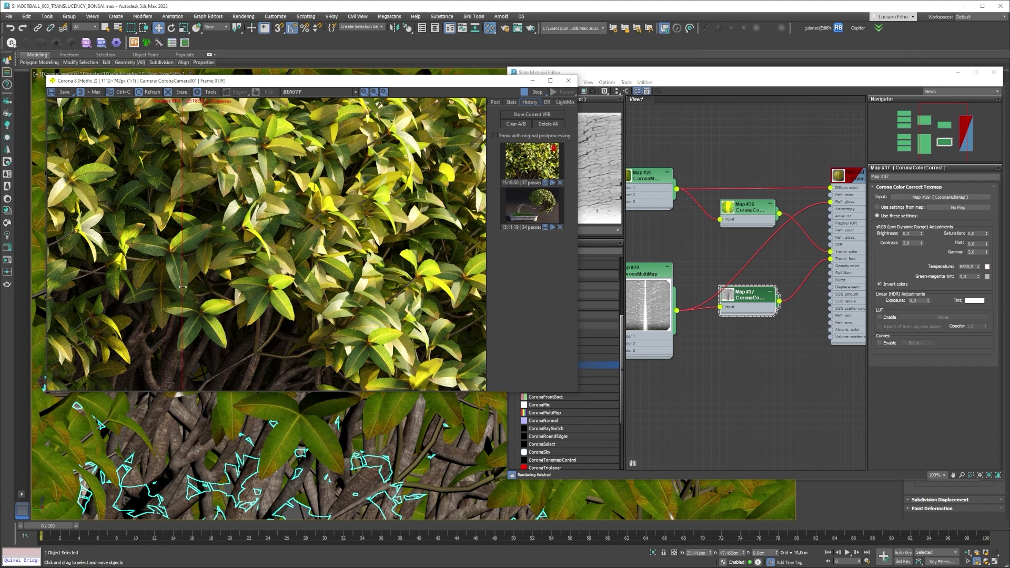
pyautogui.scroll(2, 183, 287)
pyautogui.moveTo(239, 299); pyautogui.dragTo(385, 304)
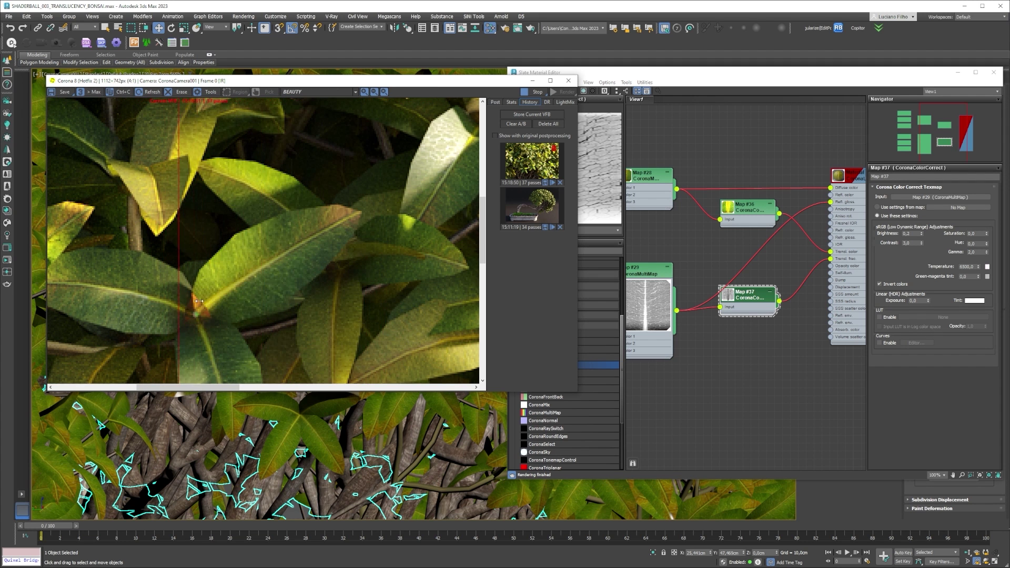
pyautogui.scroll(-2, 322, 304)
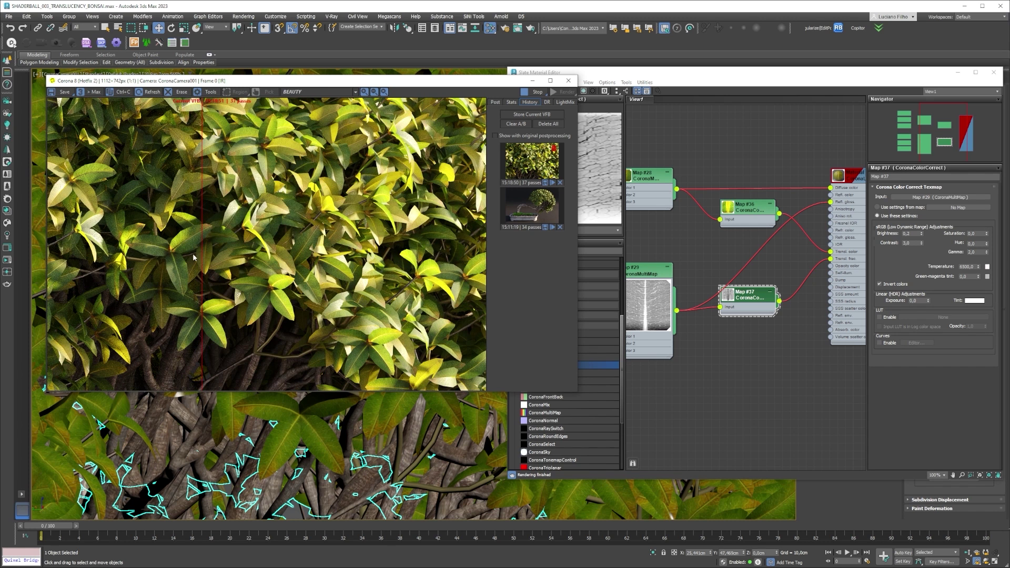
pyautogui.moveTo(203, 257)
pyautogui.mouseDown()
pyautogui.moveTo(421, 257)
pyautogui.moveTo(372, 258)
pyautogui.mouseUp()
pyautogui.scroll(2, 388, 242)
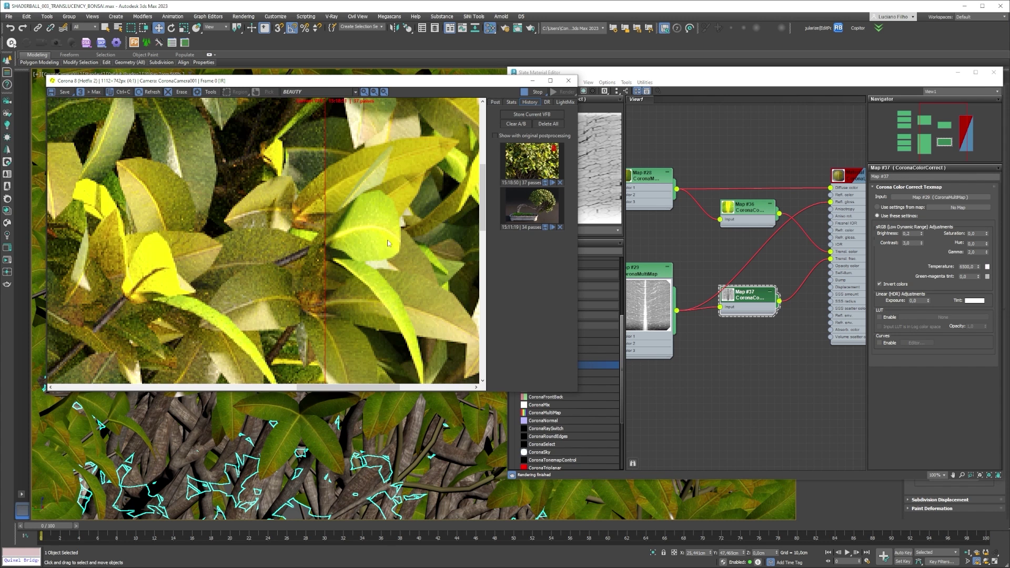
pyautogui.moveTo(321, 260)
pyautogui.mouseDown()
pyautogui.moveTo(470, 265)
pyautogui.moveTo(317, 264)
pyautogui.mouseUp()
pyautogui.scroll(-1, 317, 264)
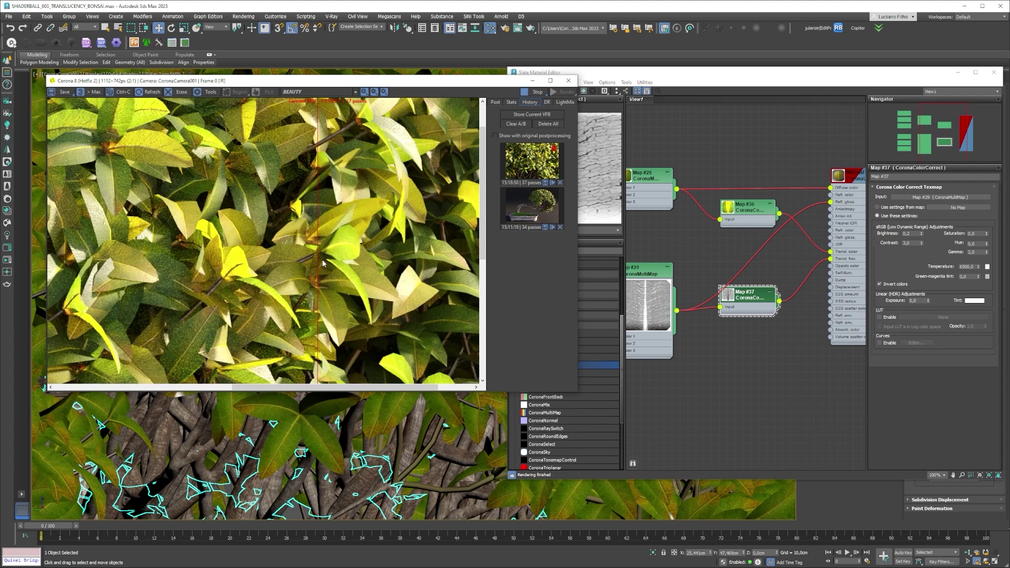
pyautogui.scroll(-1, 324, 264)
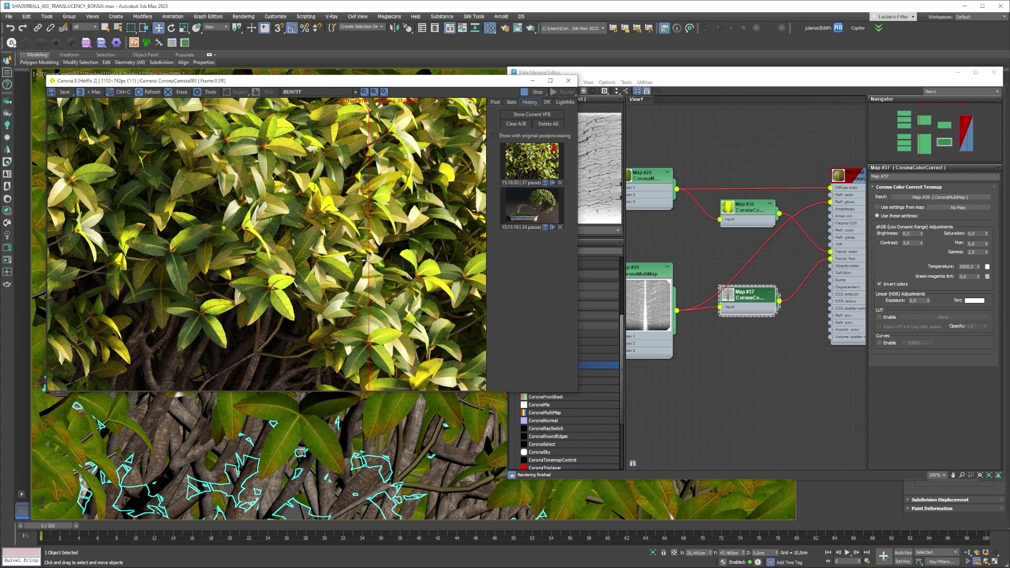
pyautogui.moveTo(367, 255)
pyautogui.mouseDown()
pyautogui.moveTo(210, 249)
pyautogui.moveTo(383, 268)
pyautogui.mouseUp()
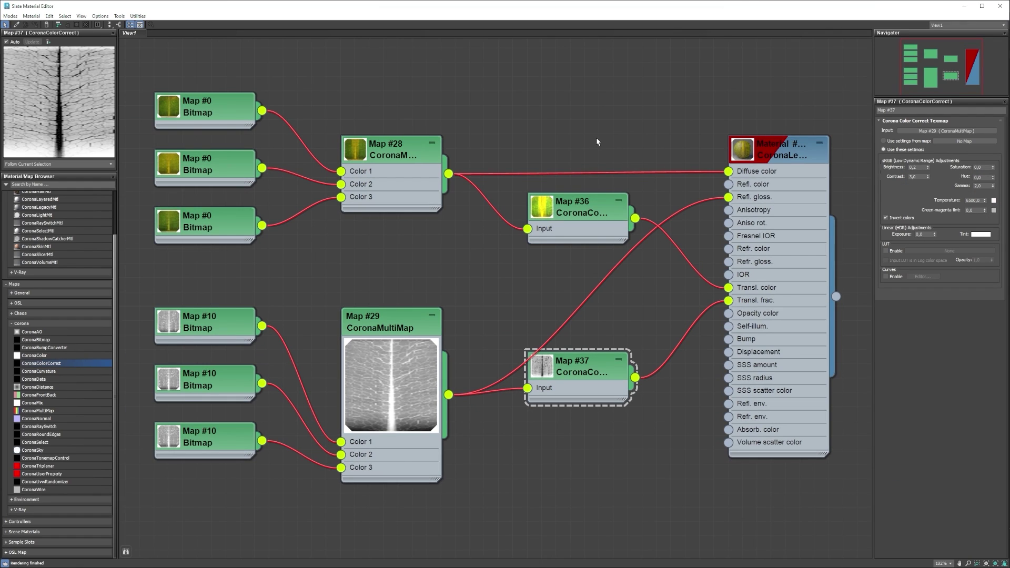
# - Review the CoronaLegacyMtl leaf material and the Map #36 and Map #37 color-correct nodes
pyautogui.click(784, 226)
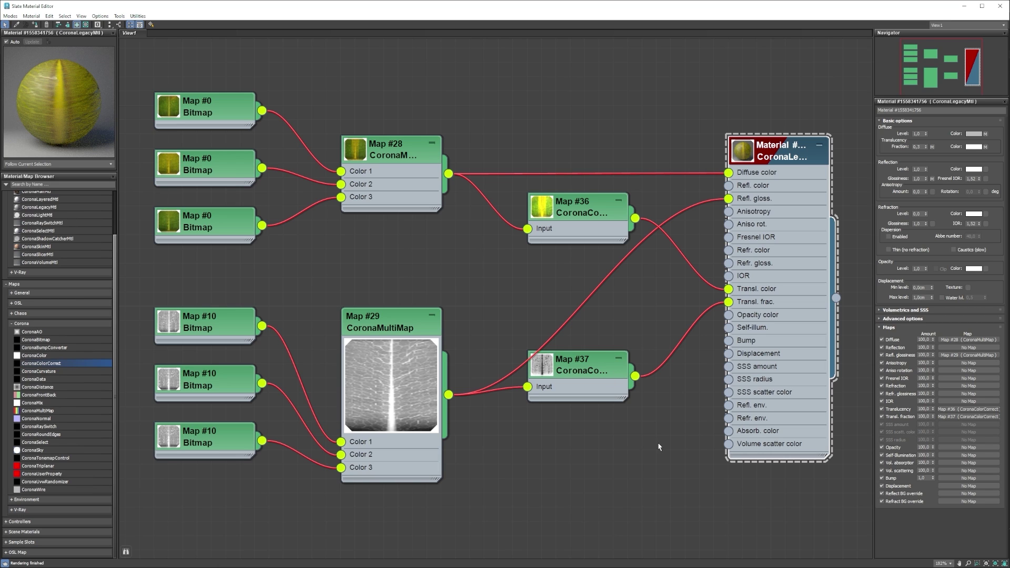
pyautogui.moveTo(658, 442); pyautogui.dragTo(511, 187)
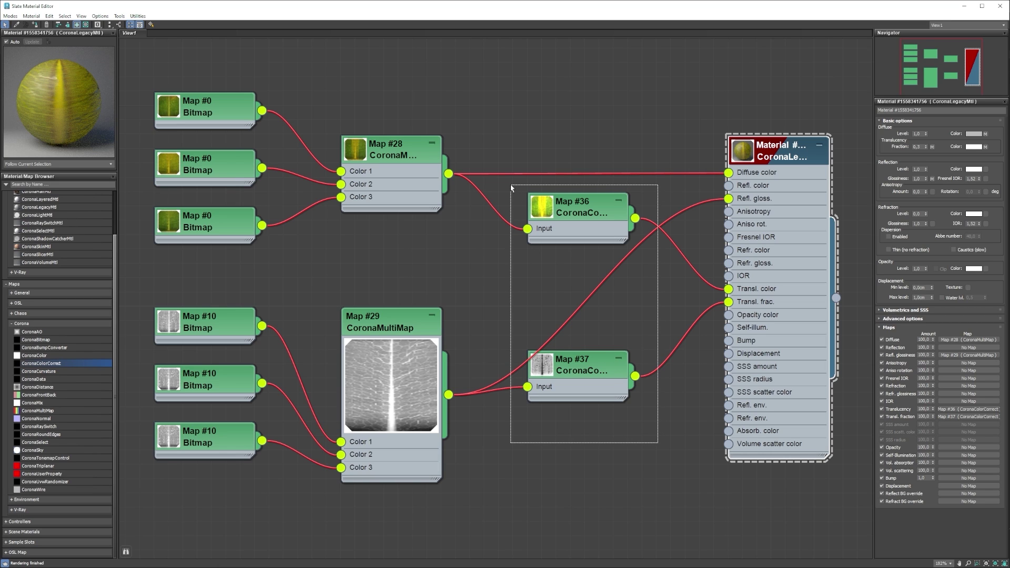
pyautogui.click(553, 125)
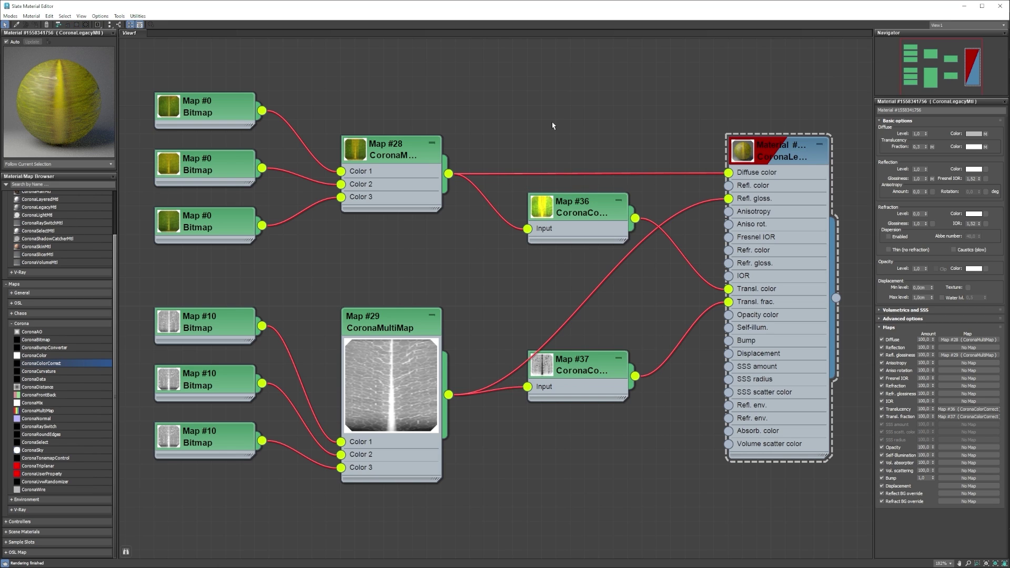